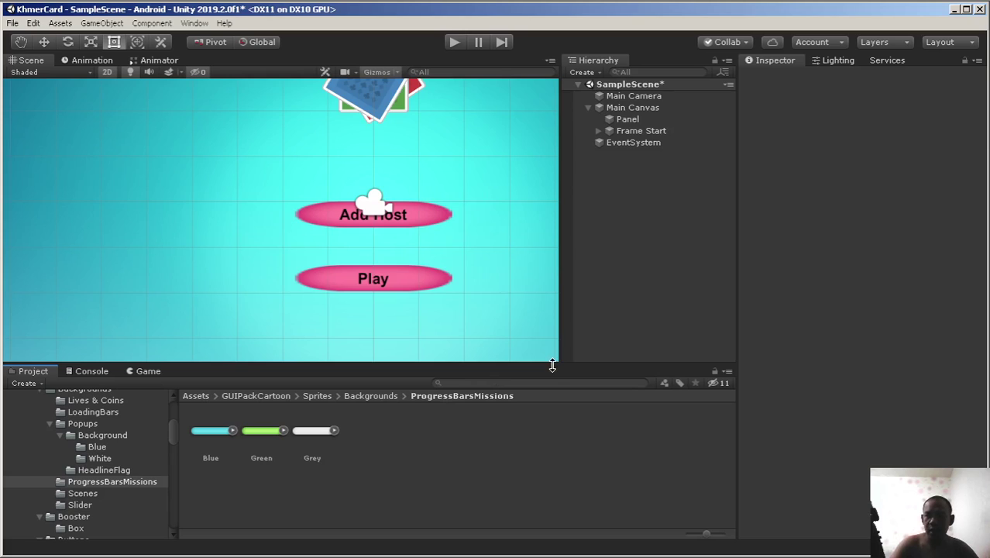
Toggle the Frame Start object off and back on to check which menu elements it contains.
left_click(629, 130)
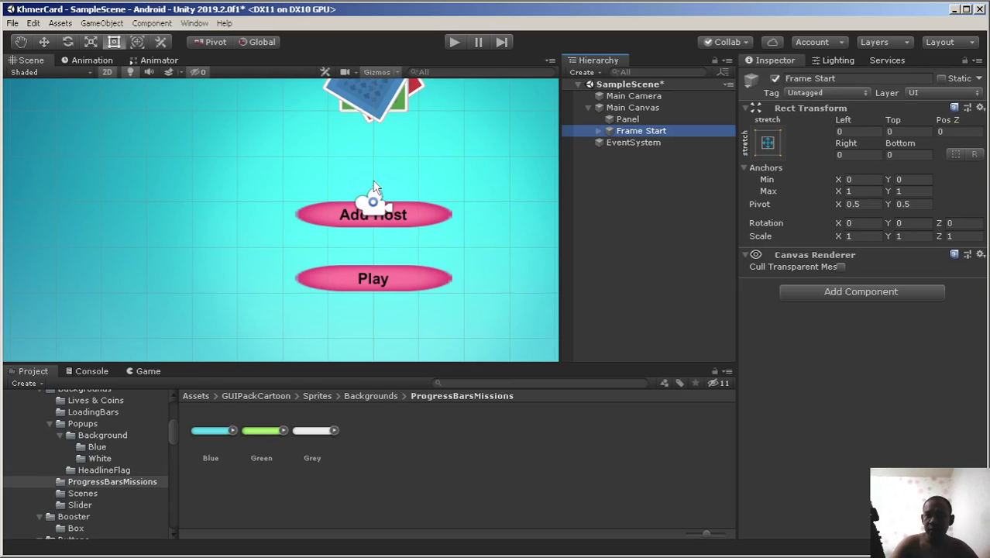
scroll(336, 187, "down", 4)
middle_click_drag(462, 143, 387, 182)
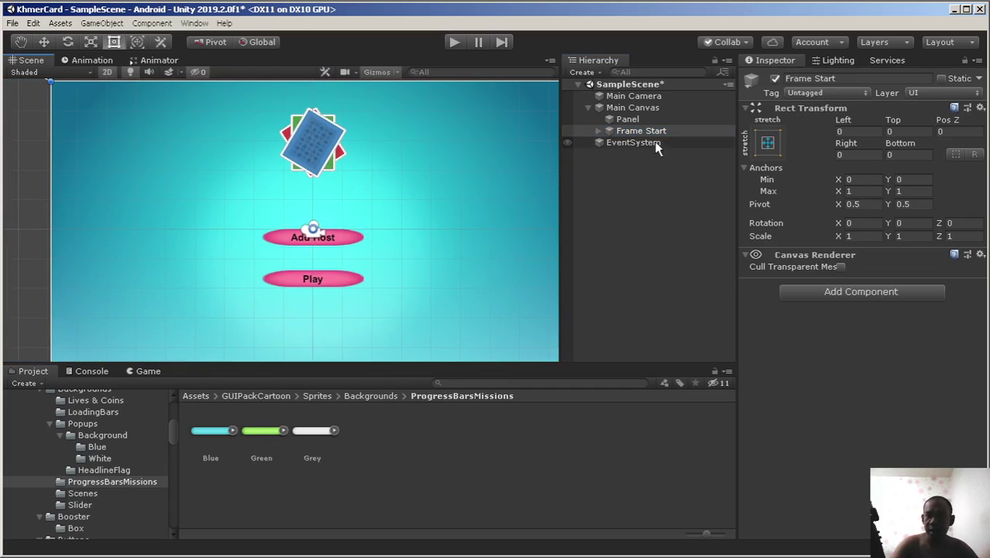
left_click(776, 79)
left_click(776, 79)
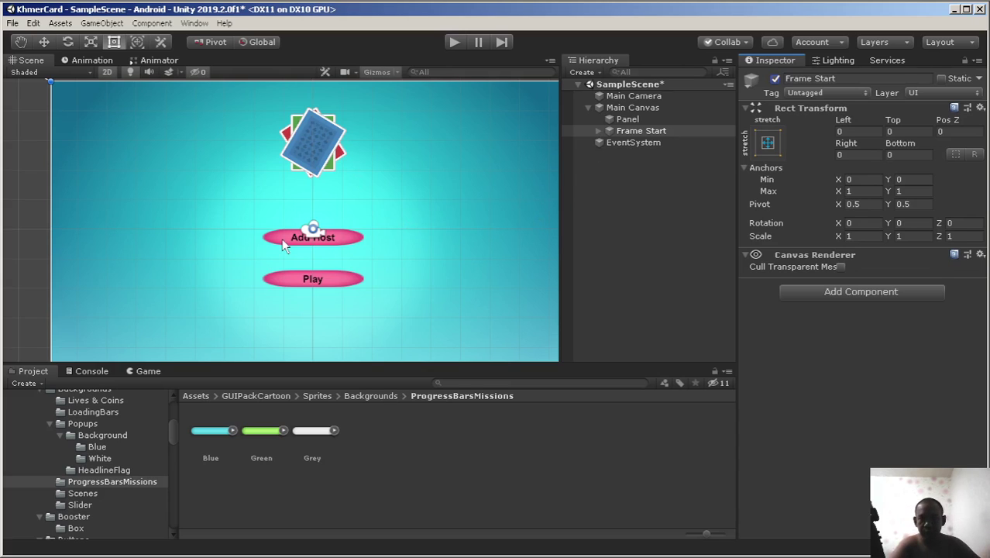
Duplicate the Frame Start object inside Main Canvas and deactivate the original.
left_click(637, 132)
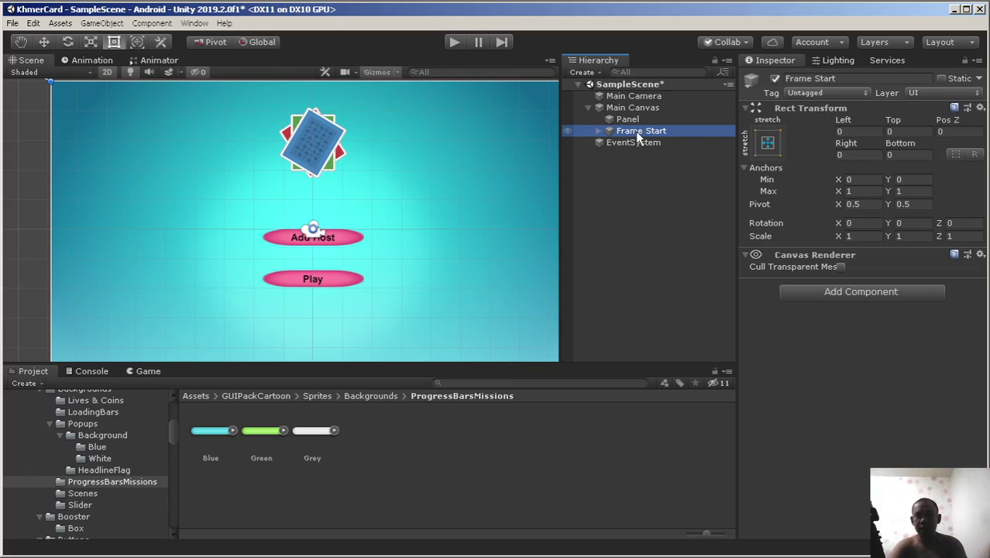
key("ctrl+d")
left_click(664, 132)
left_click(774, 78)
Rename the duplicated frame as "Frame Add Host".
left_click(629, 144)
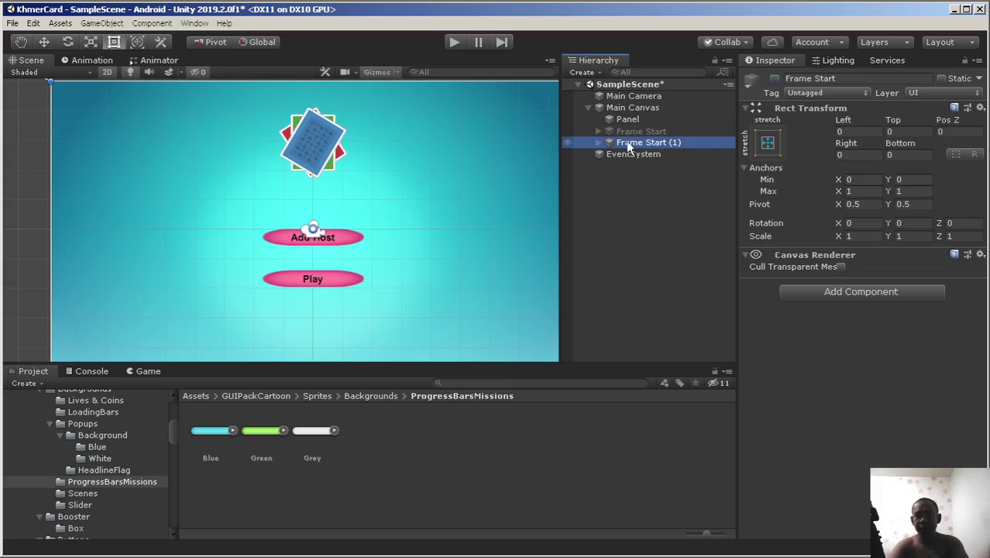
left_click(663, 144)
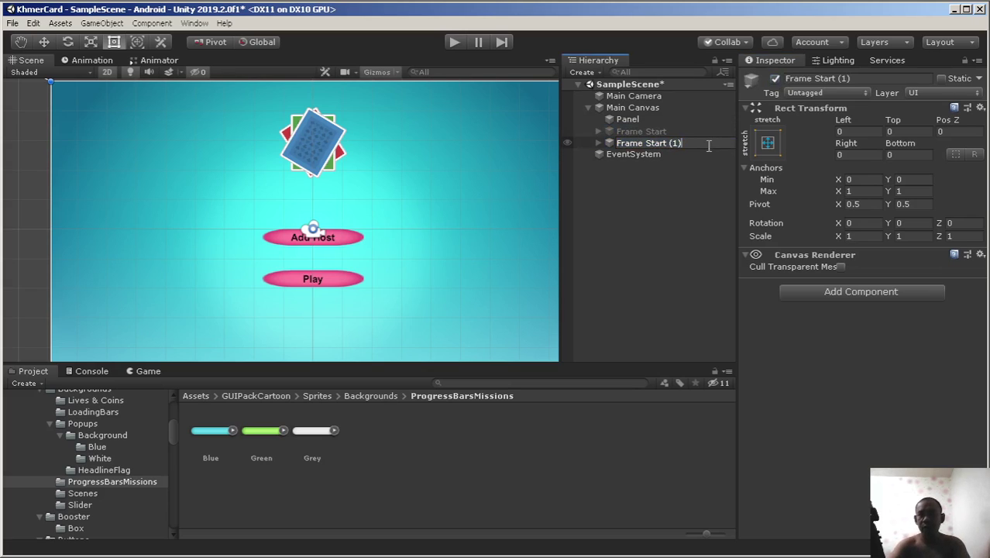
key("BackSpace")
key("BackSpace")
key("BackSpace")
key("BackSpace")
key("BackSpace")
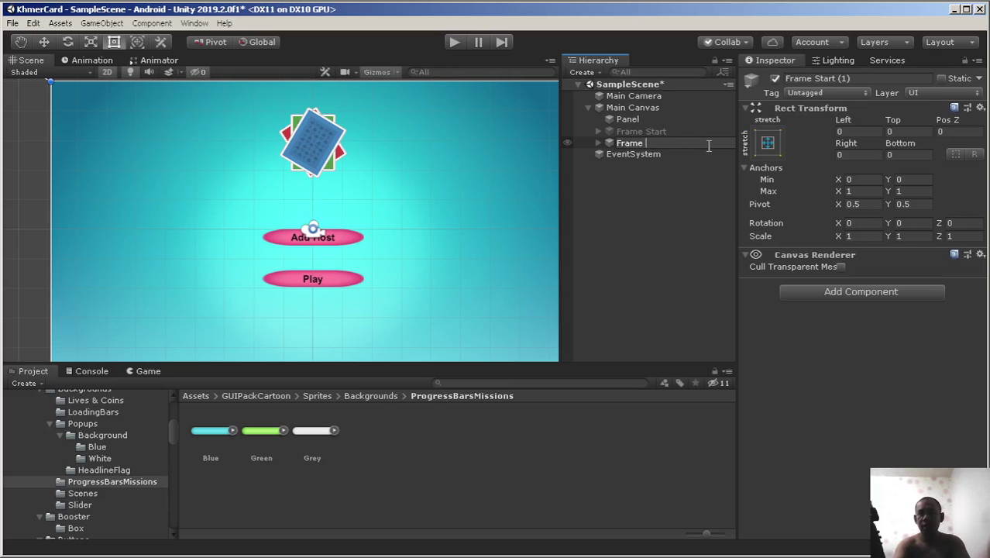
type("Add Host")
key("Return")
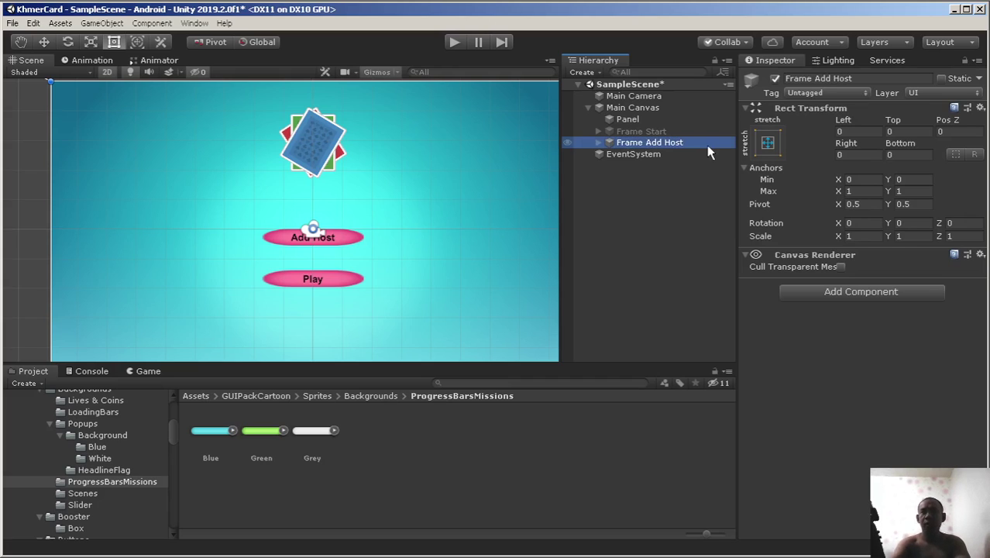
Delete the Play button from Frame Add Host.
left_click(598, 143)
left_click(639, 202)
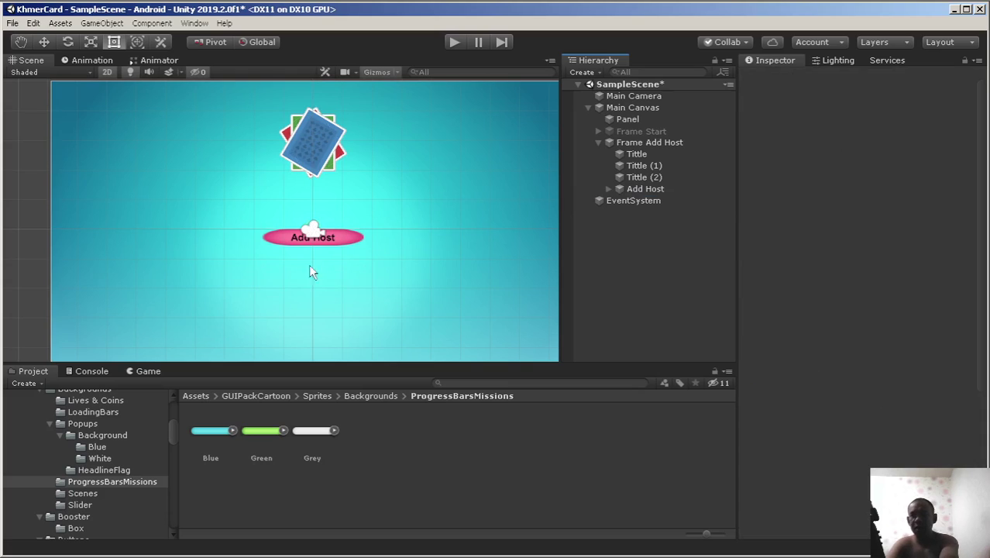
key("Delete")
Move the Add Host button in Frame Add Host straight down to a Pos Y of about -140.
left_click(650, 192)
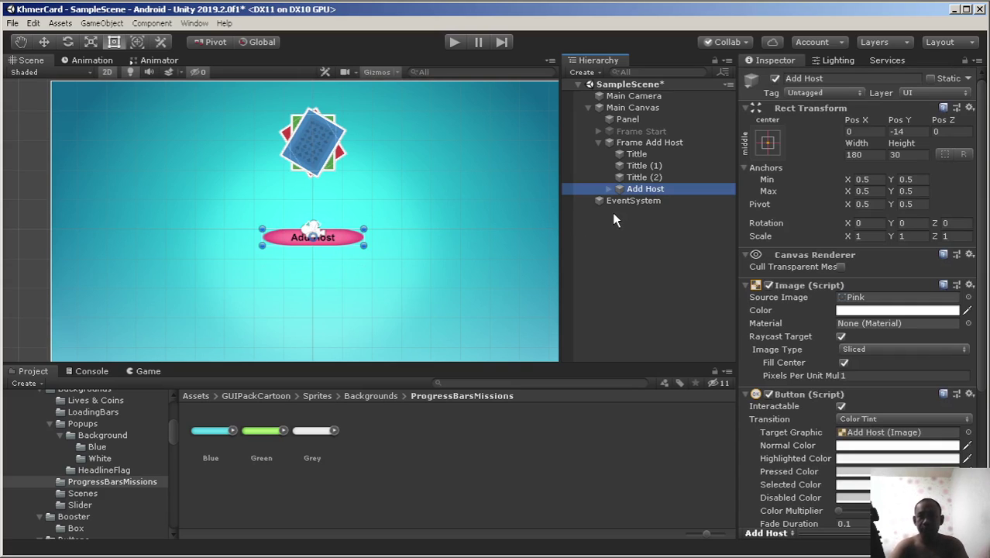
scroll(369, 259, "up", 2)
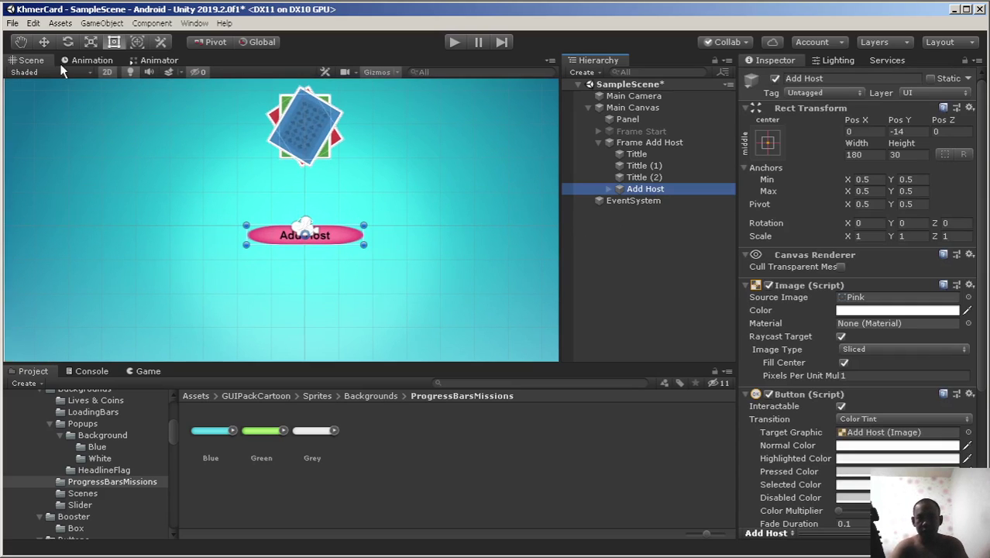
left_click(44, 42)
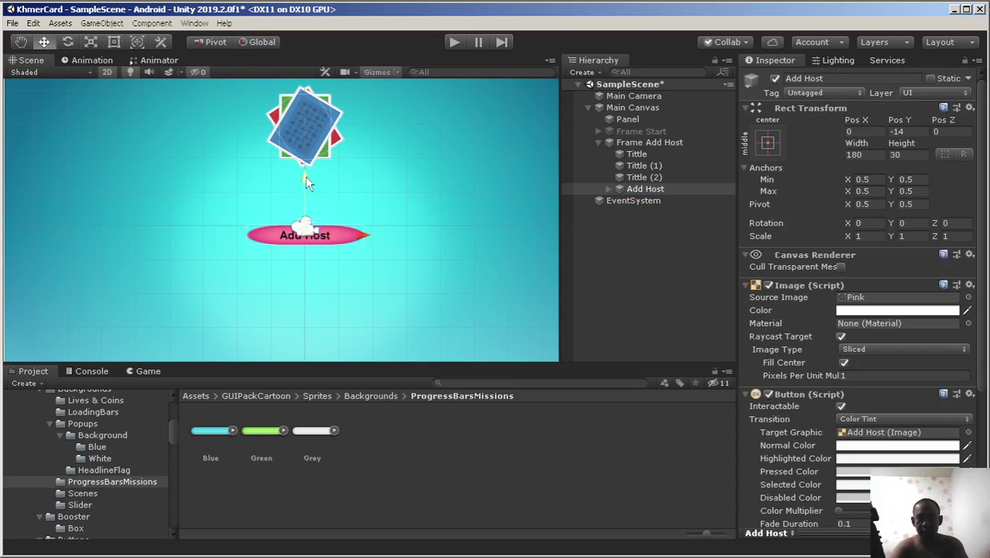
left_click_drag(307, 182, 309, 266)
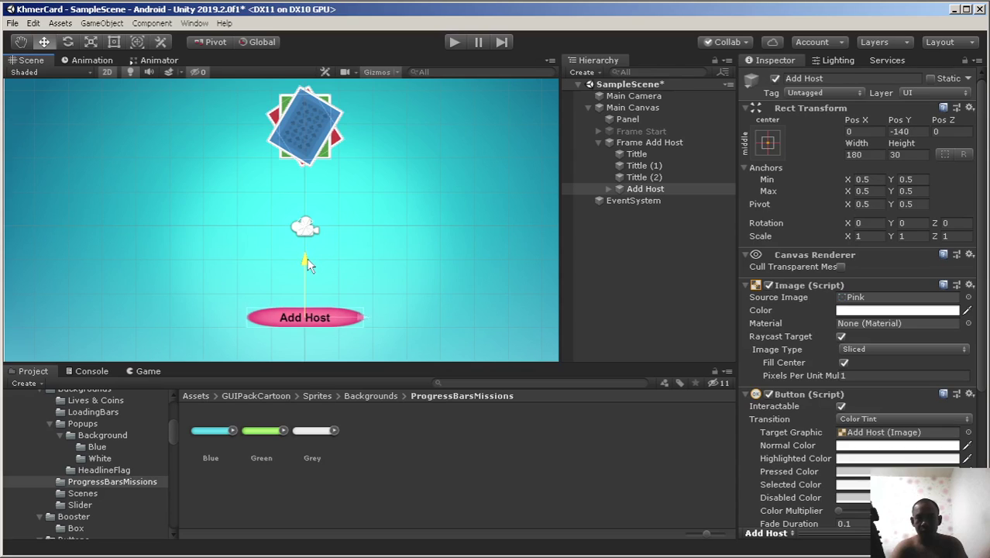
Add a UI Input Field as a child of Frame Add Host.
left_click(636, 143)
right_click(638, 143)
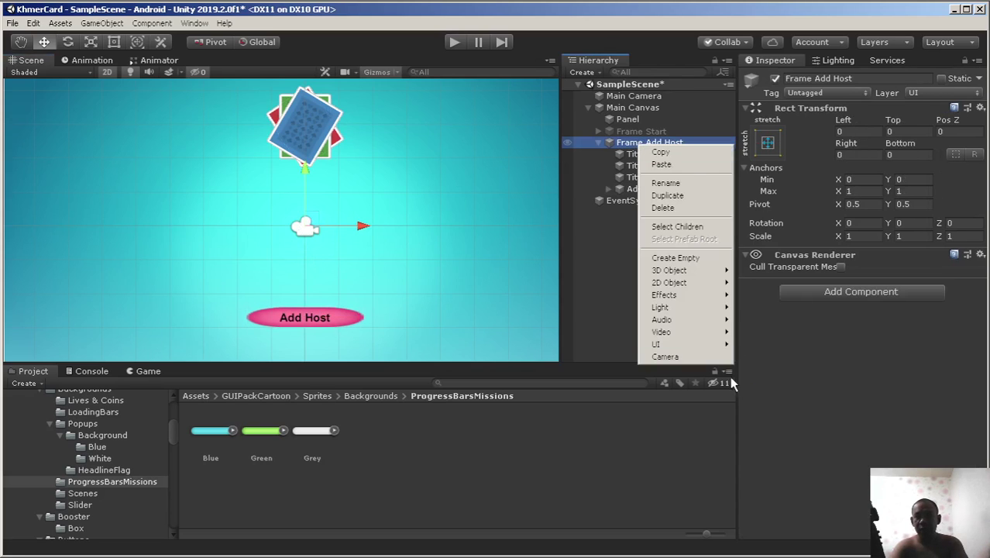
mouse_move(681, 344)
left_click(783, 483)
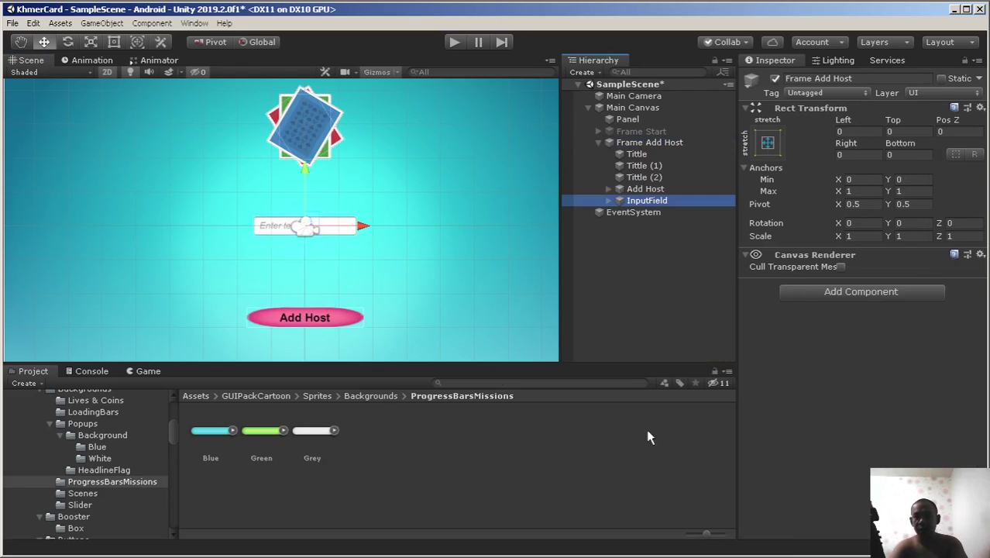
Rename the new input field as "InputField_RoomName".
left_click(663, 201)
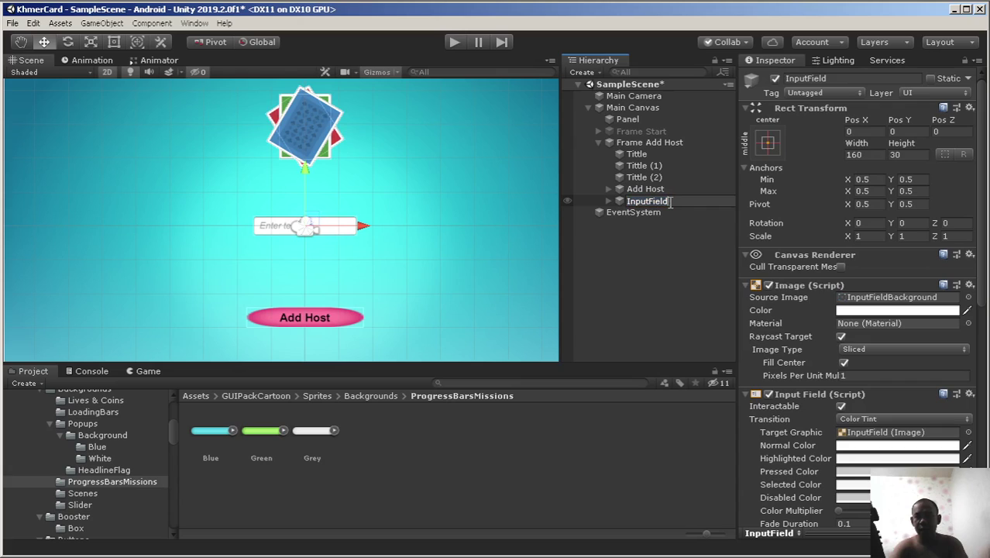
type("_Room")
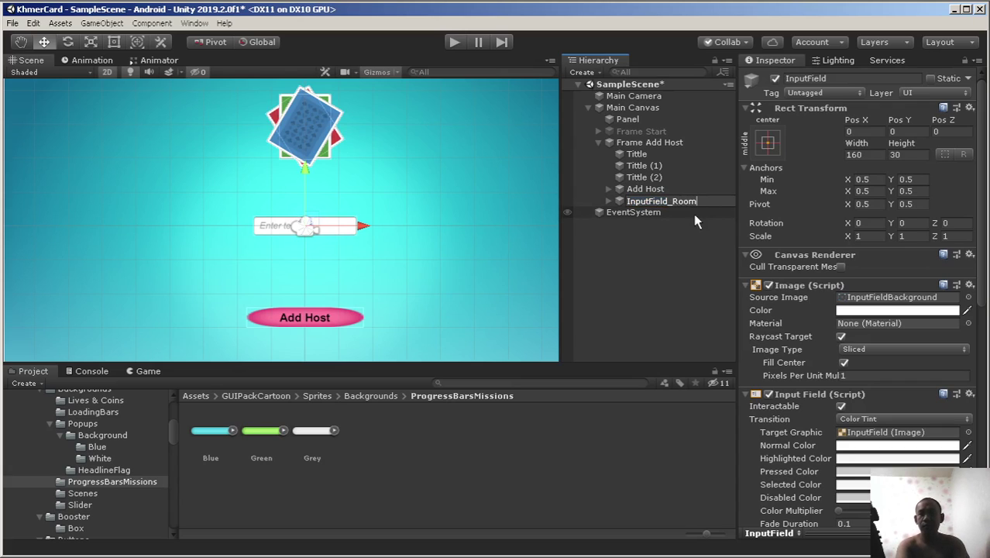
type("Nae")
key("Return")
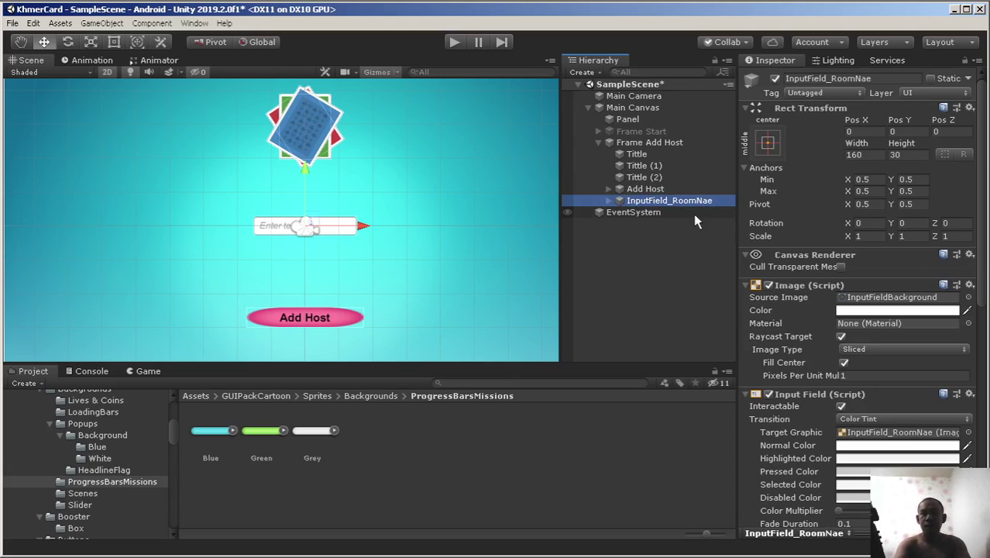
key("F2")
left_click(722, 202)
key("BackSpace")
key("BackSpace")
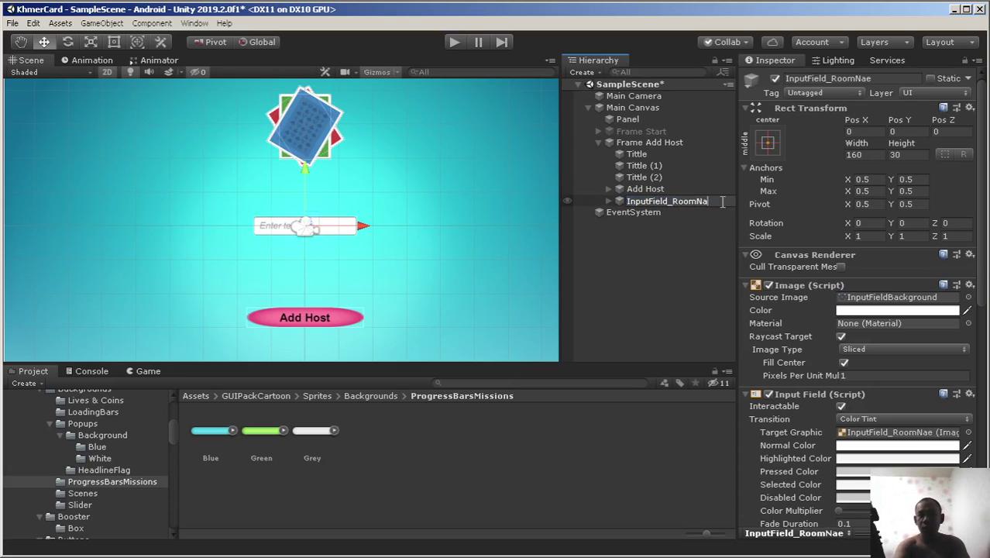
type("ame")
key("Return")
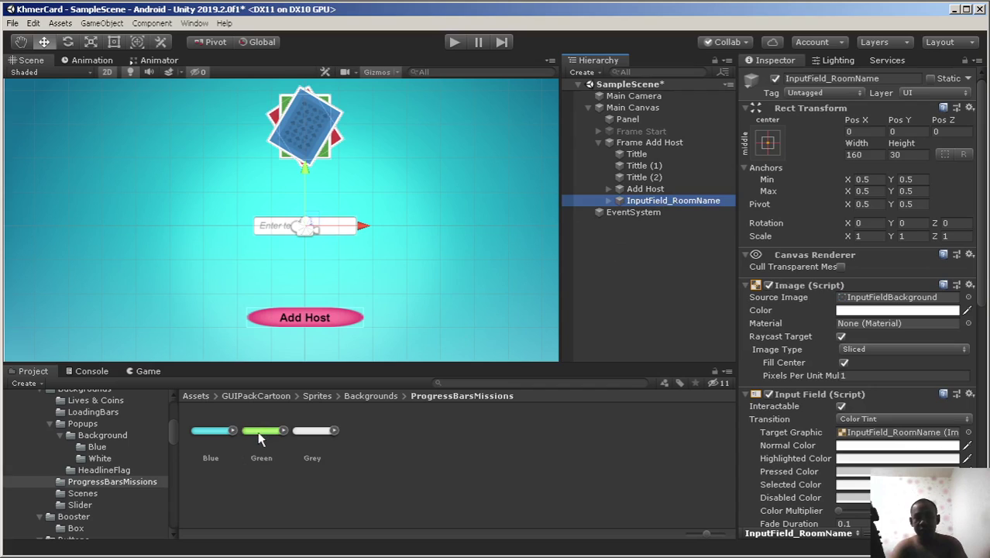
Assign the Green sprite from ProgressBarsMissions as the source image of InputField_RoomName.
left_click_drag(261, 432, 895, 297)
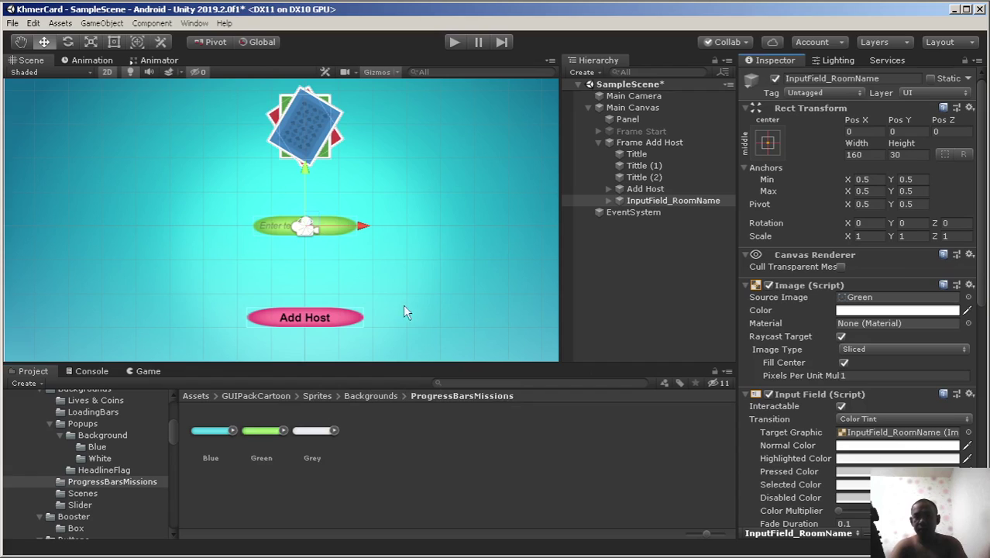
scroll(344, 288, "up", 3)
middle_click_drag(279, 211, 371, 233)
Set the width of InputField_RoomName to 200 and its height to 40.
left_click(577, 199)
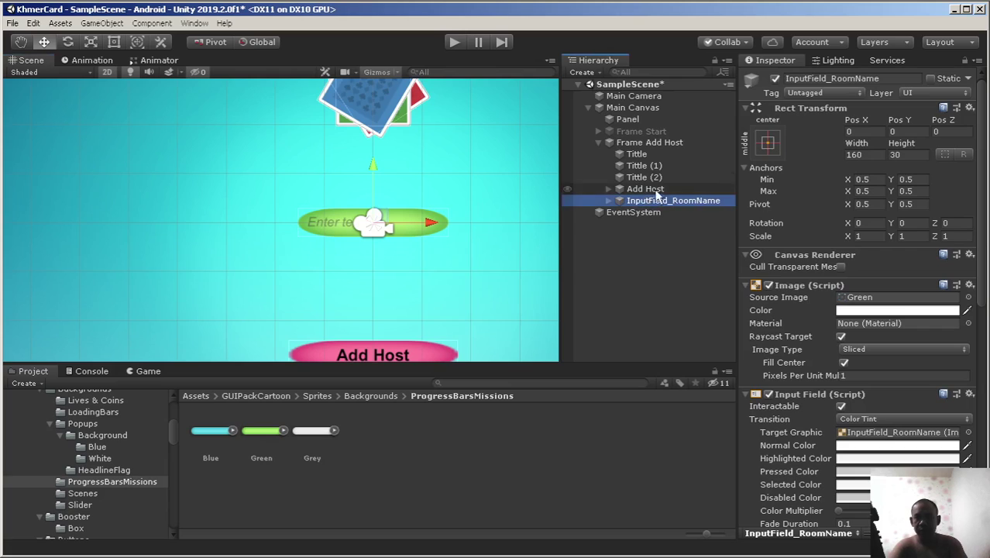
left_click(856, 154)
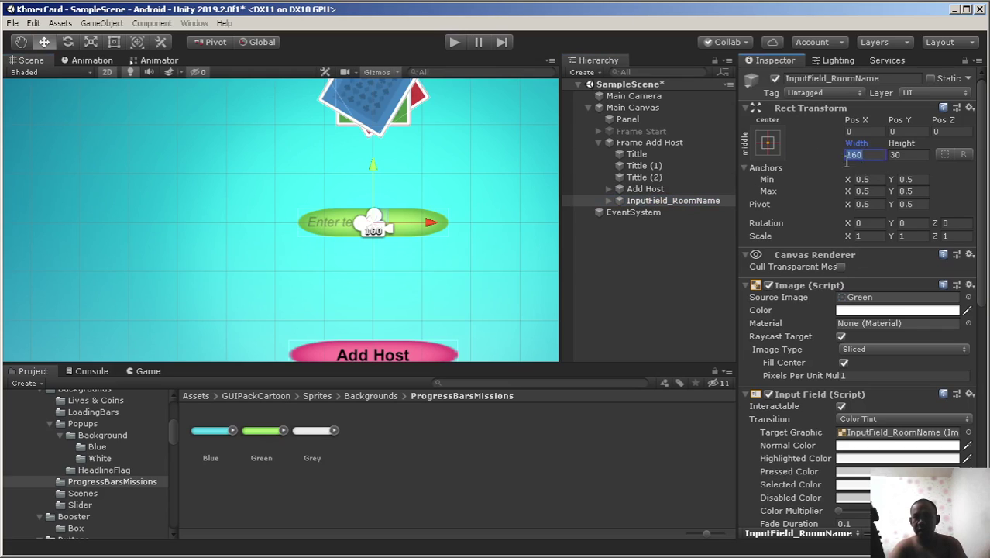
type("200")
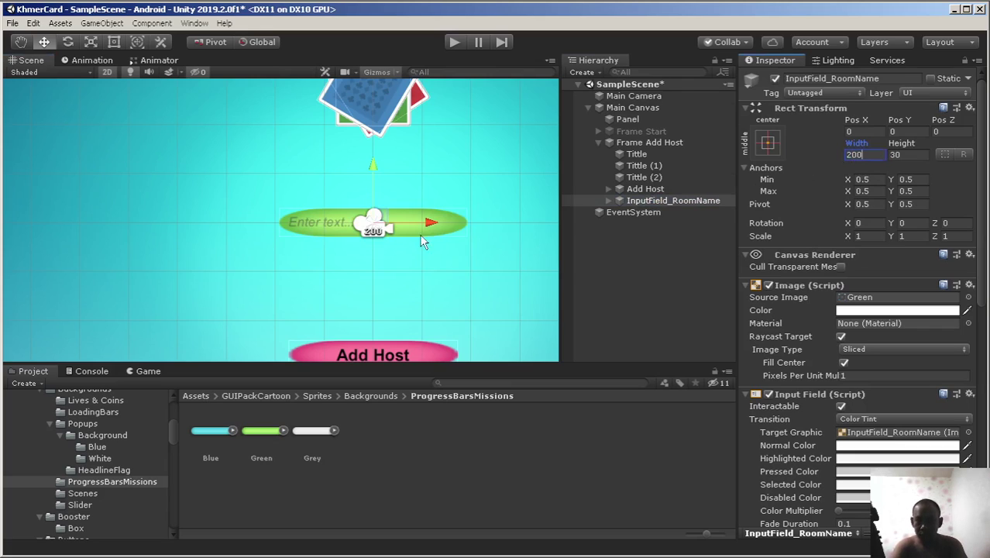
scroll(417, 244, "up", 2)
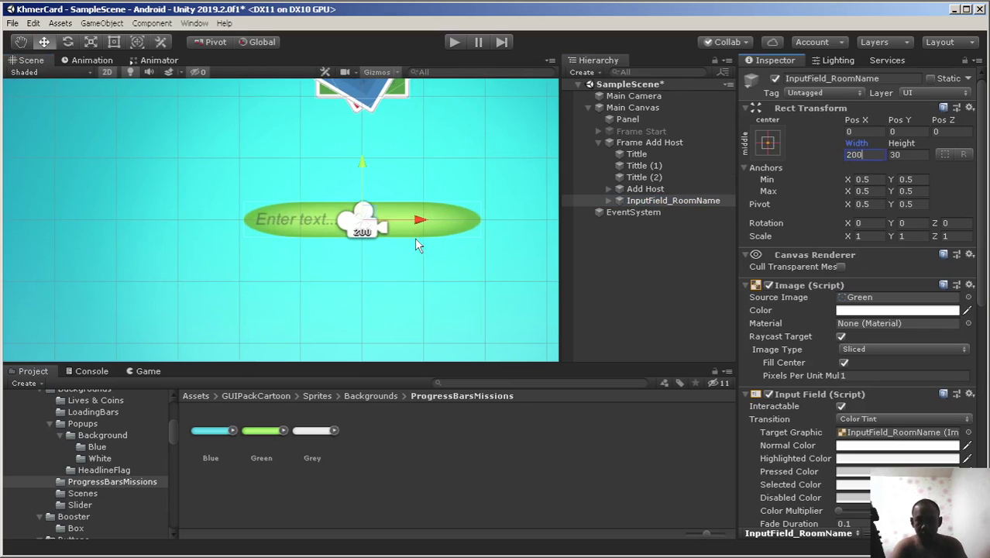
left_click(908, 155)
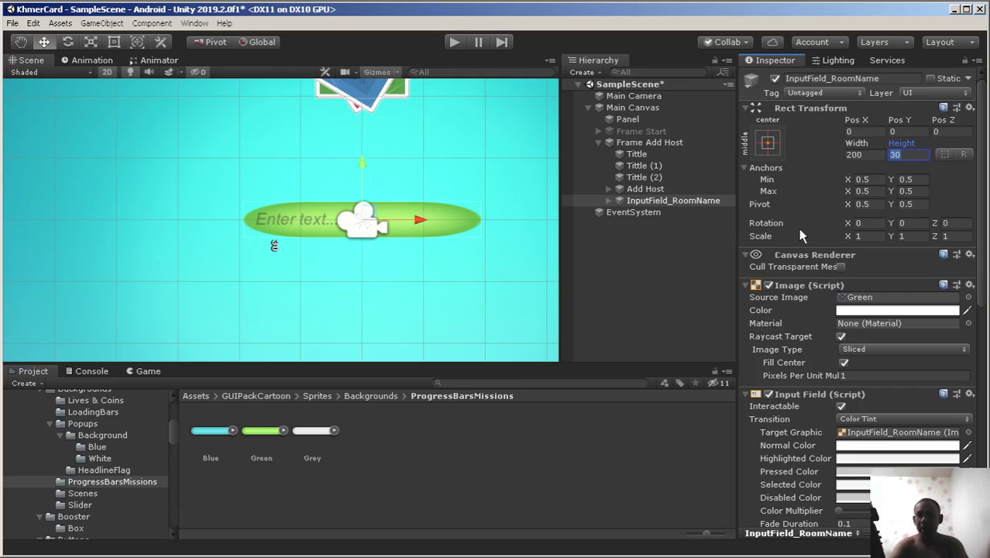
type("40")
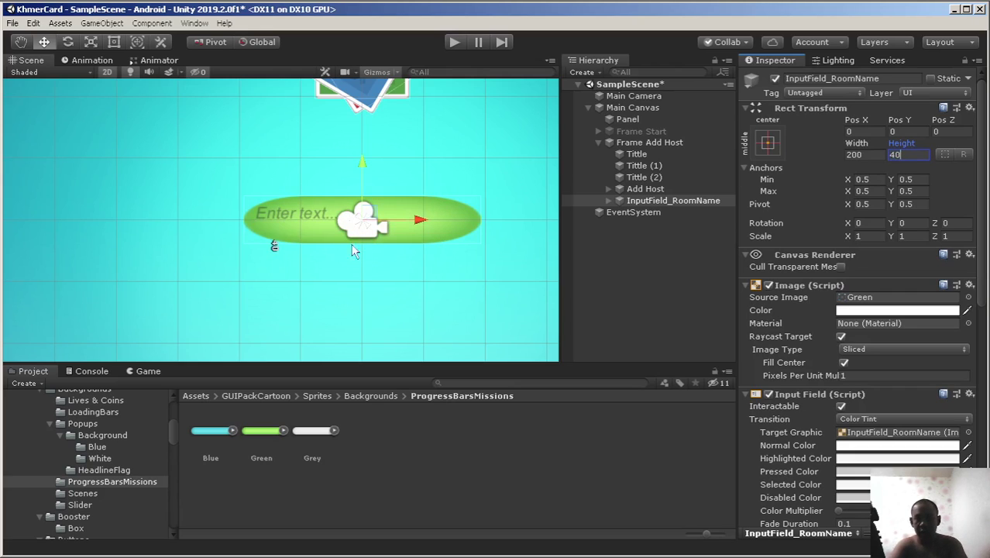
Set the font size of InputField_RoomName's Placeholder and Text to 16 and align both vertically to the middle.
left_click(607, 201)
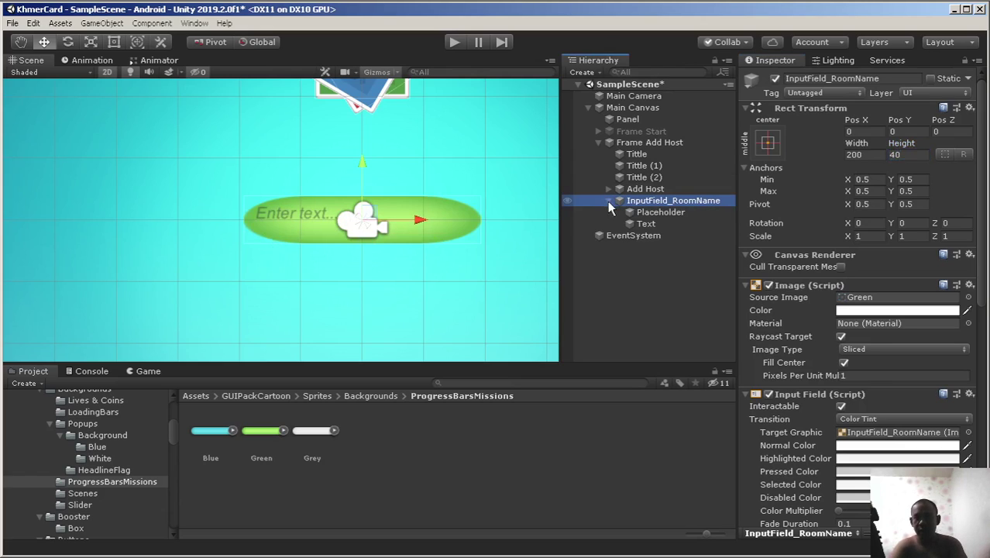
left_click(657, 212)
left_click(646, 224, "ctrl")
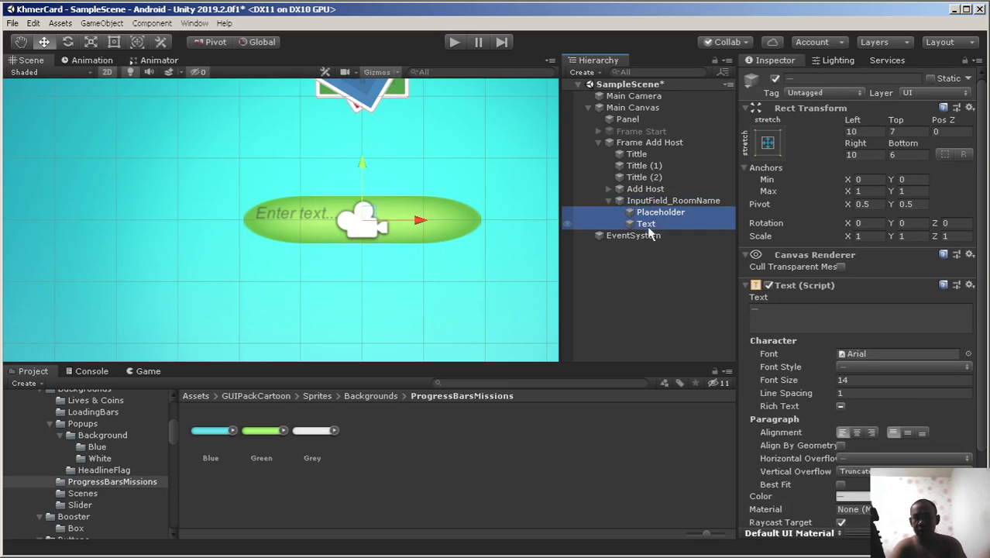
scroll(798, 192, "down", 2)
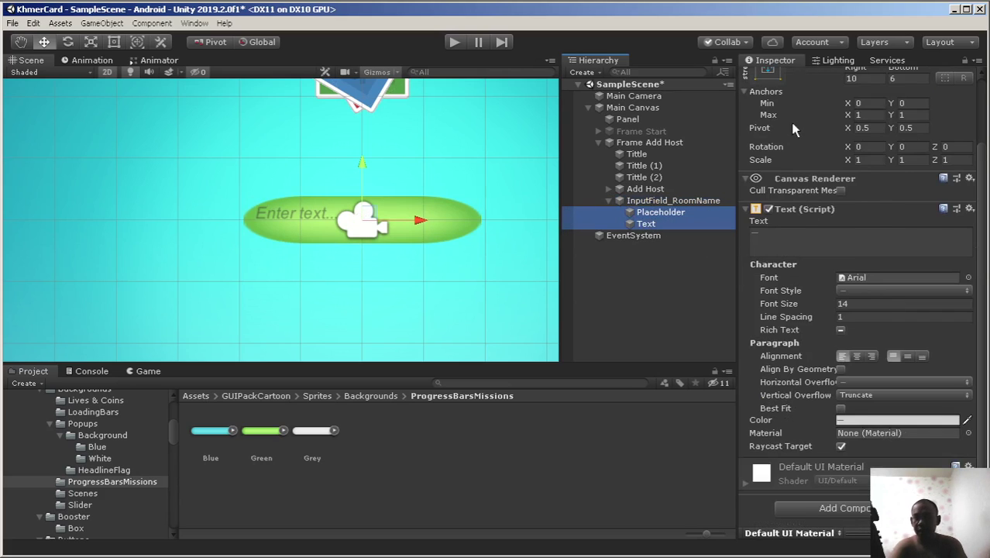
scroll(792, 128, "up", 2)
left_click(747, 110)
left_click(751, 112)
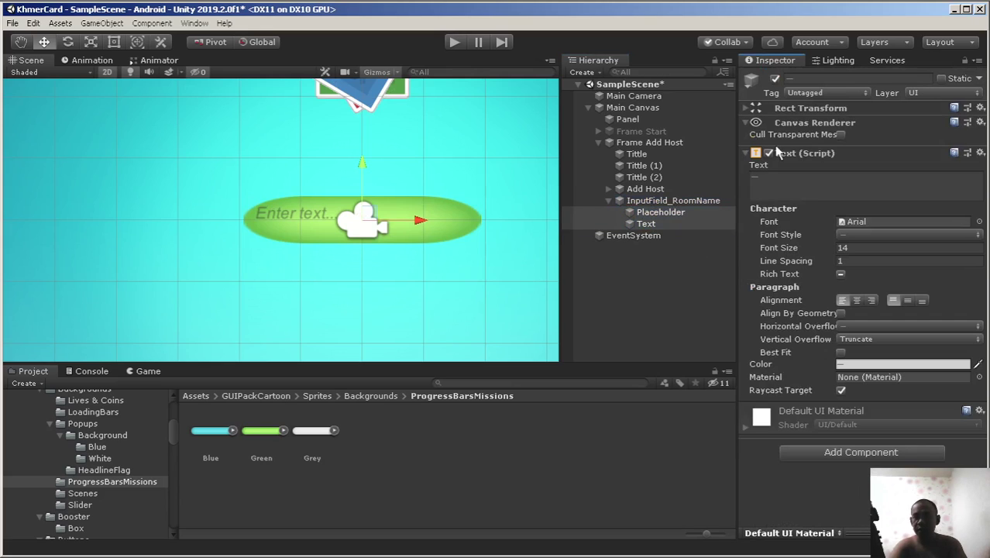
left_click(787, 253)
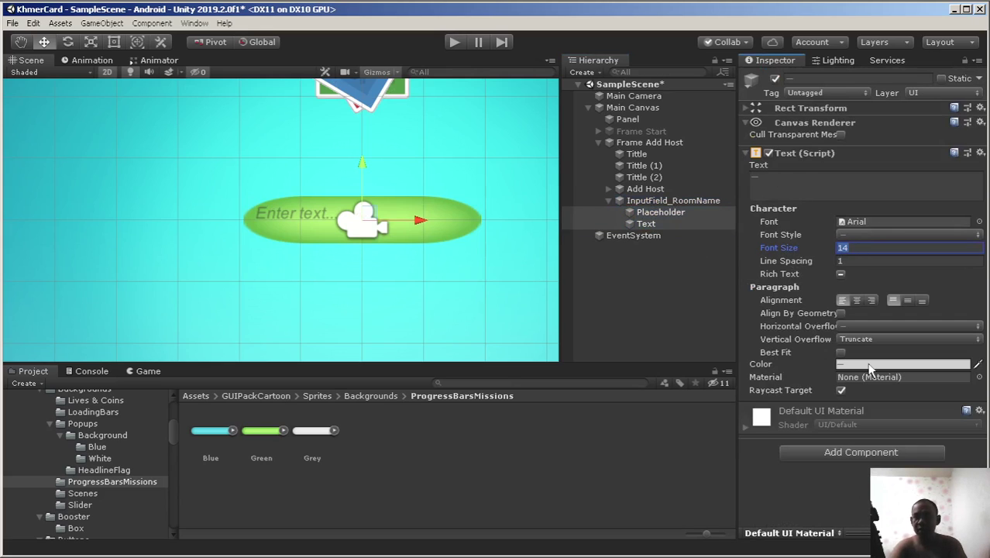
type("16")
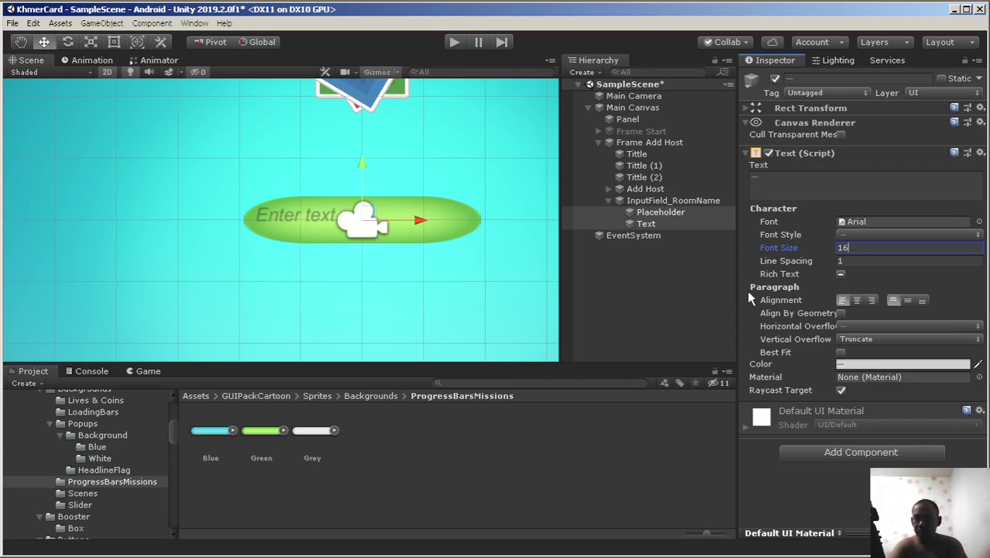
left_click(908, 301)
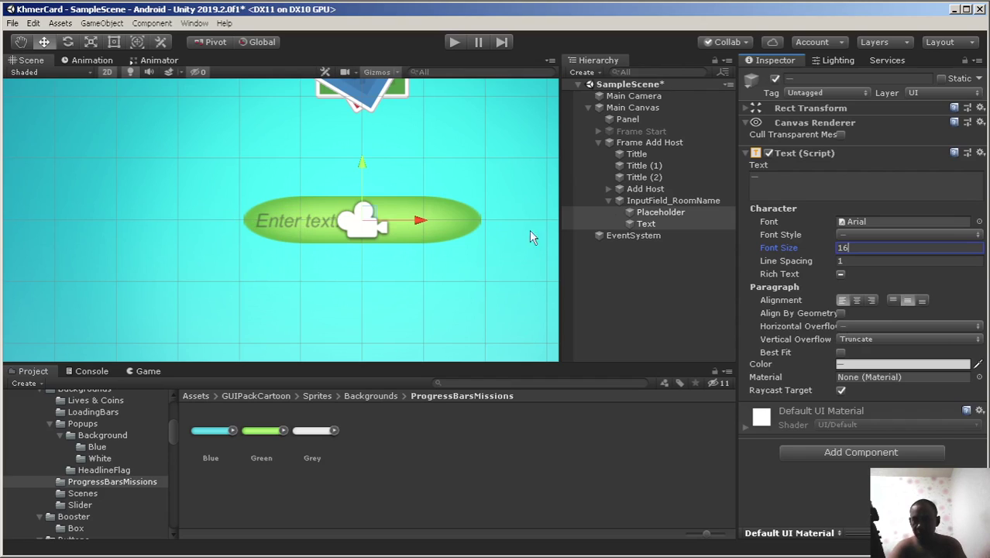
left_click(854, 364)
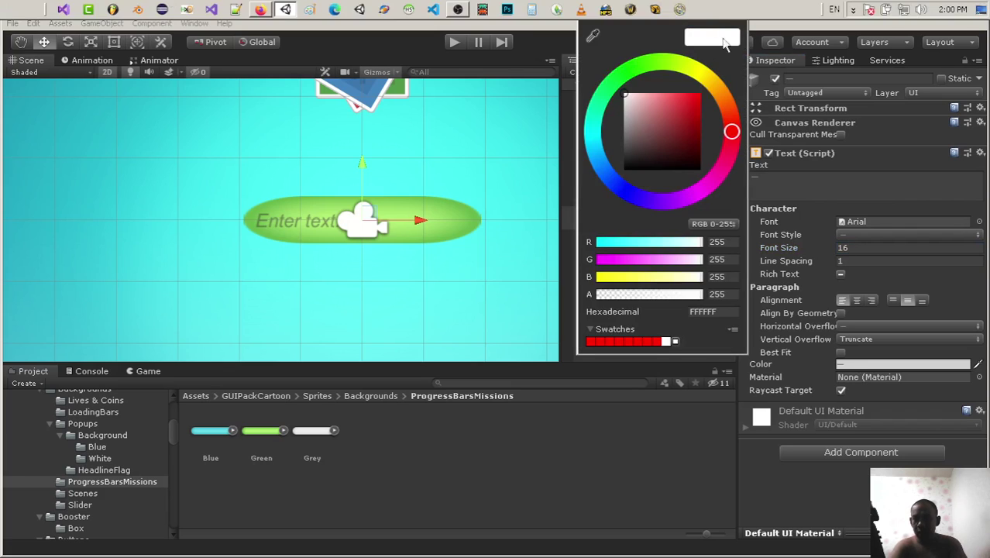
left_click(736, 11)
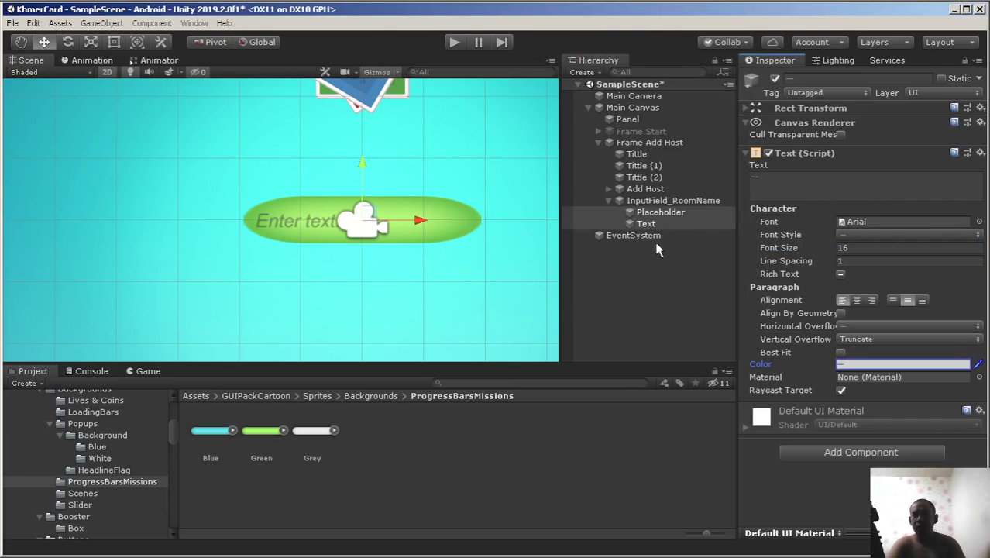
left_click(651, 203)
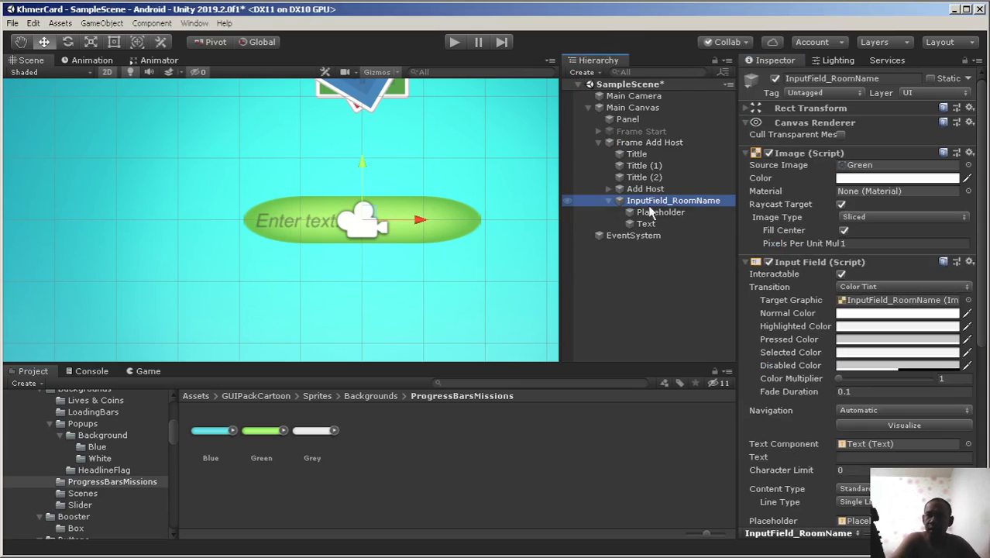
Enable Maximize On Play for the Game view and test the input field in Play mode by entering "sok1235".
left_click(151, 371)
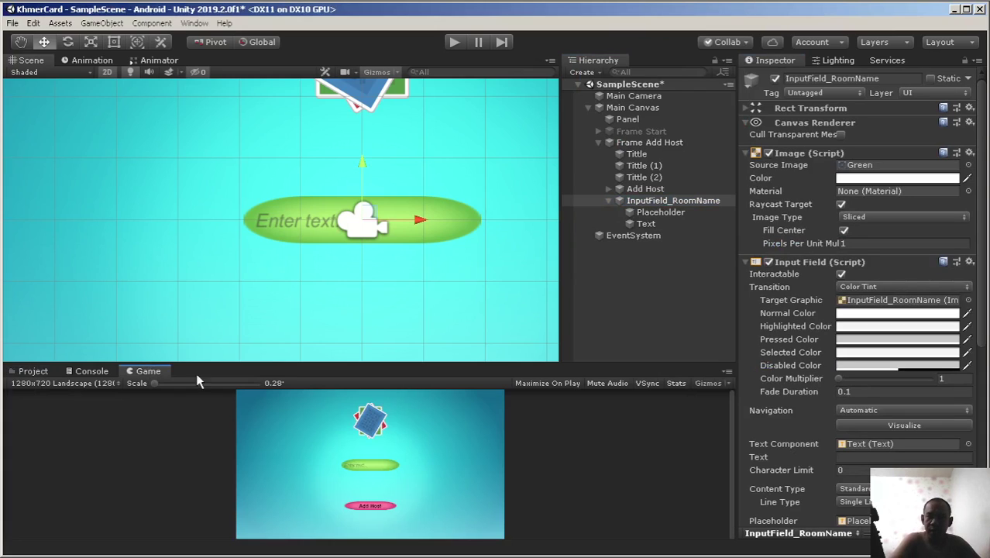
left_click(542, 382)
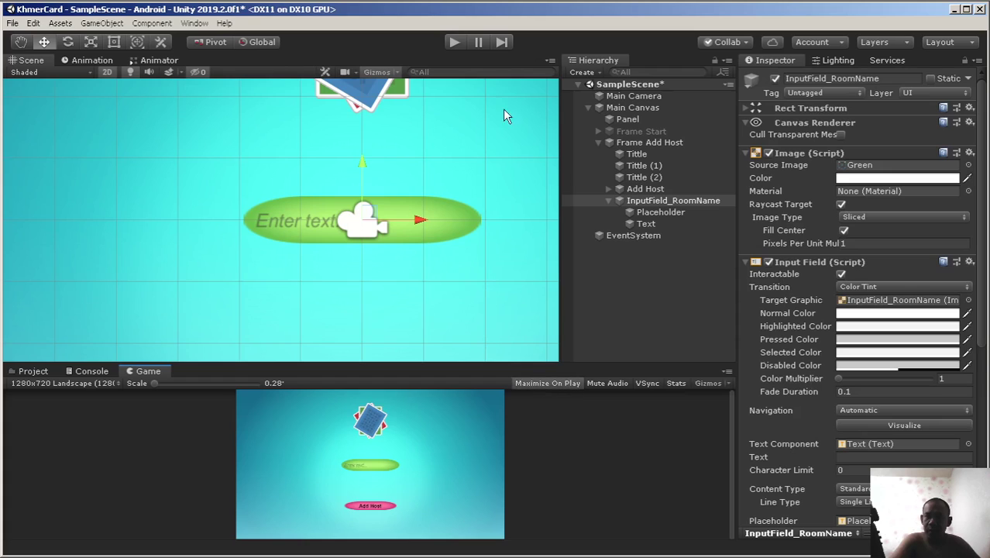
left_click(454, 43)
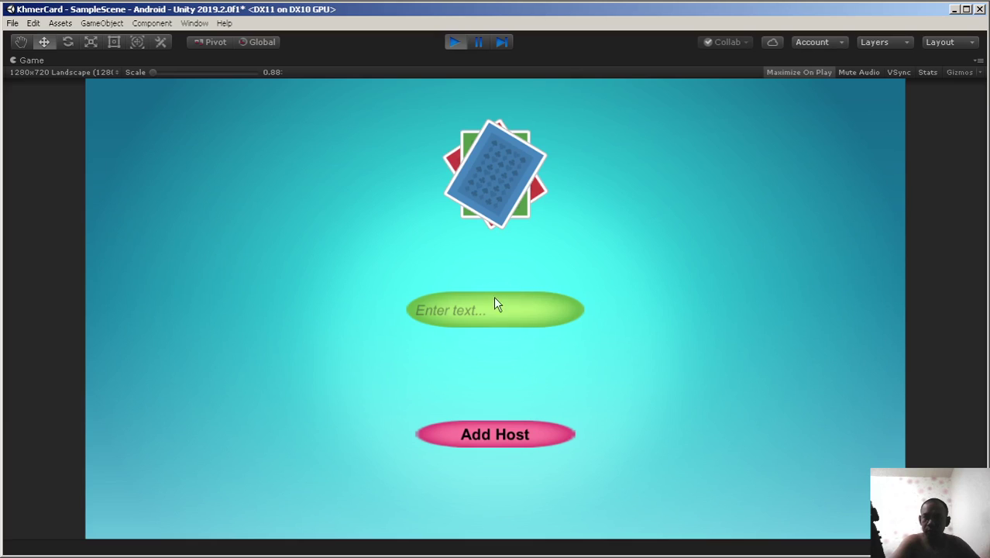
left_click(495, 306)
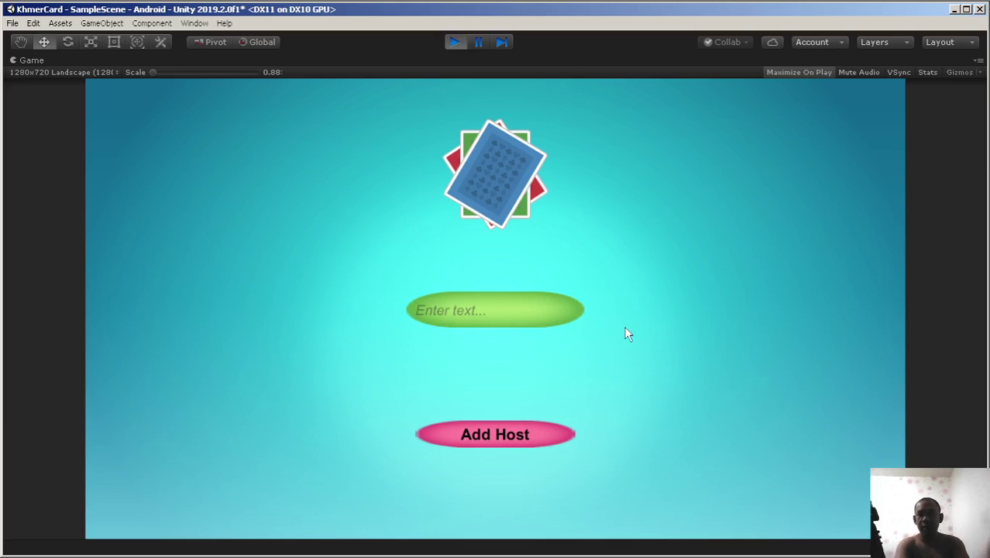
type("sok1")
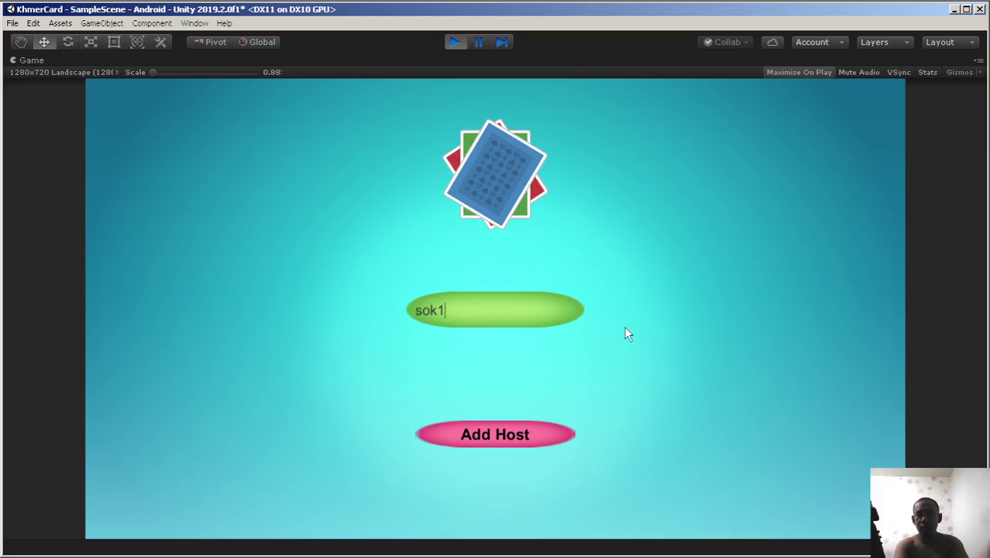
type("235")
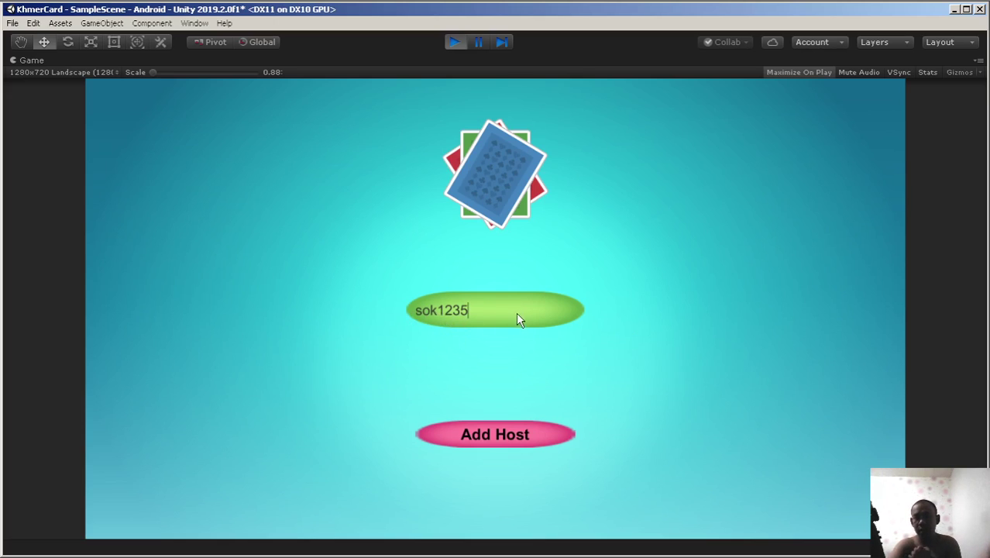
left_click(454, 42)
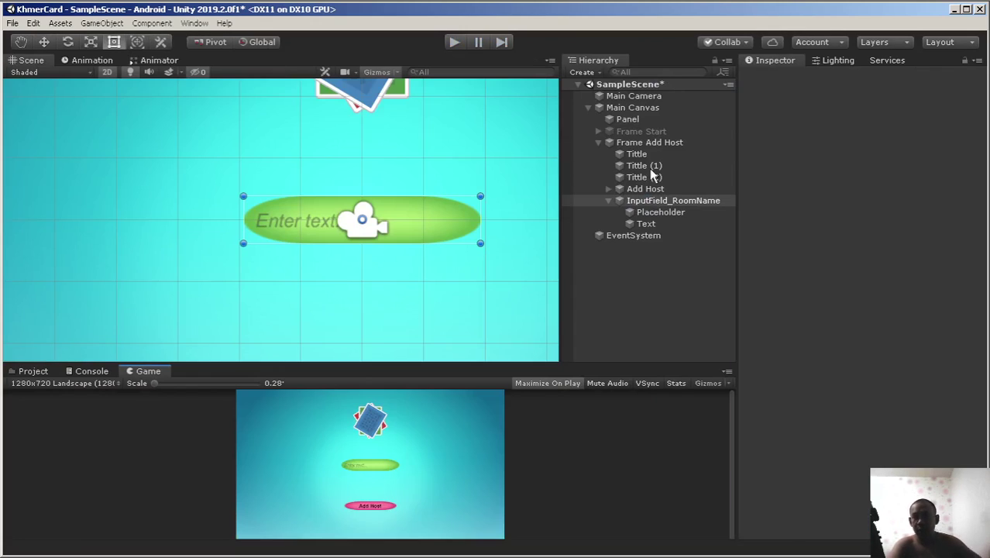
Centre the Placeholder and Text of InputField_RoomName horizontally.
left_click(658, 217)
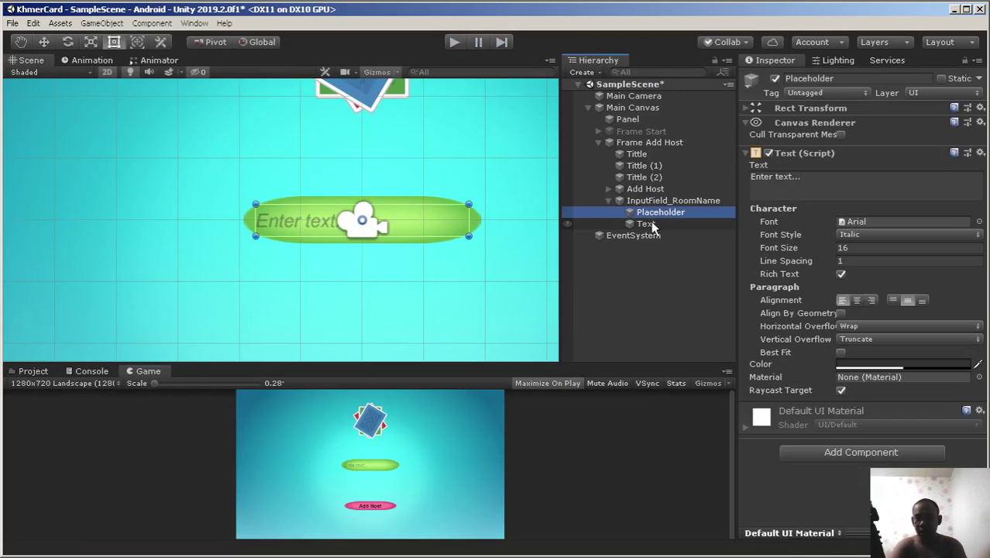
left_click(648, 224, "ctrl")
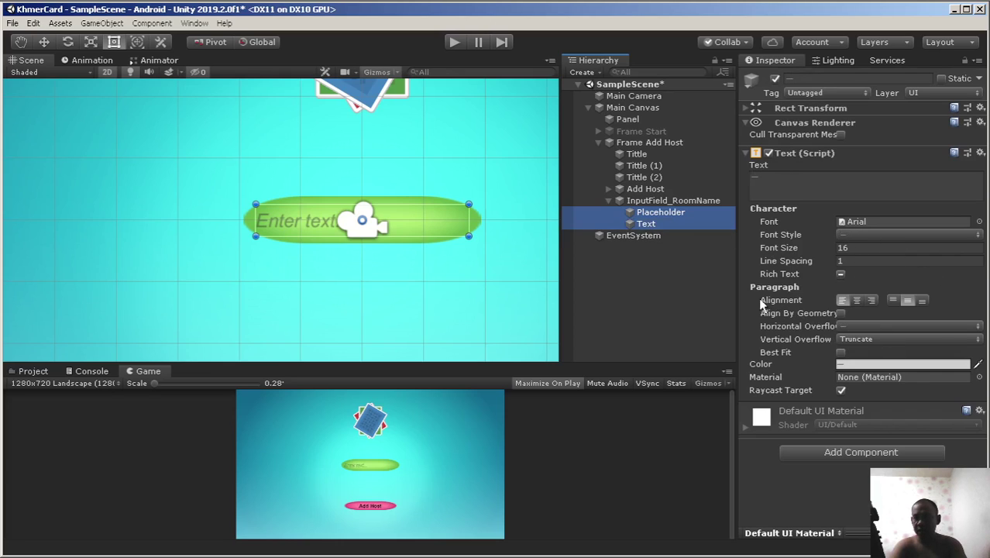
left_click(856, 300)
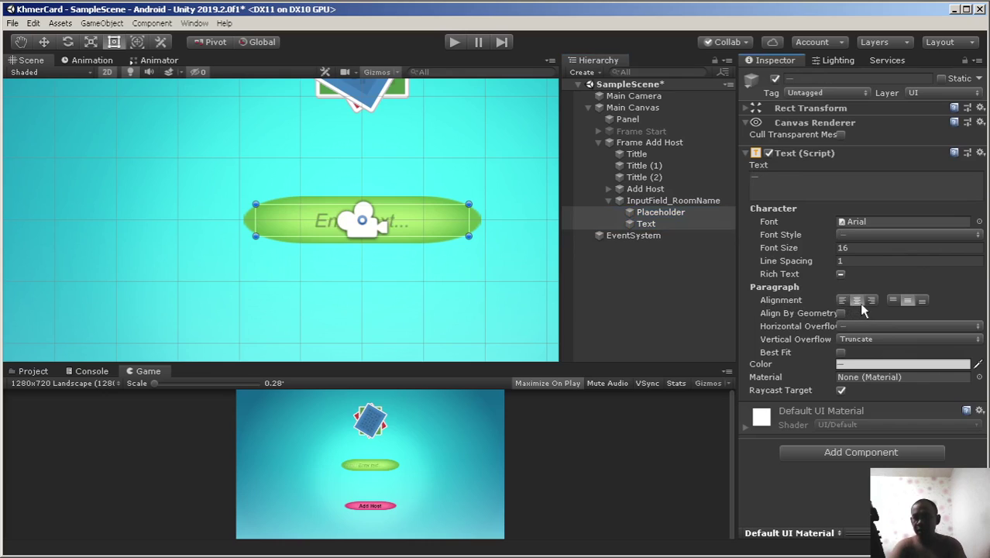
Change the text of the input field's Placeholder to "Enter Room Name".
left_click(667, 214)
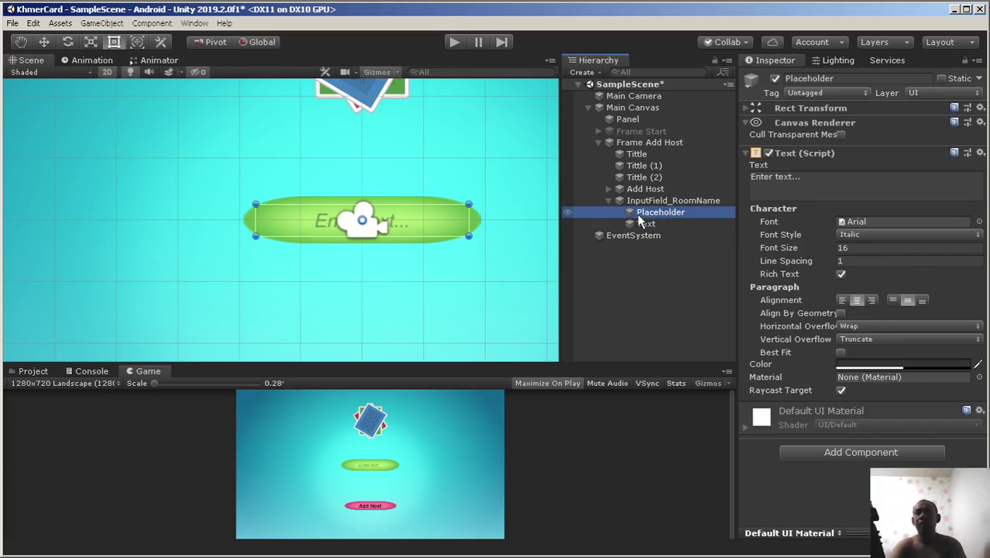
left_click(821, 177)
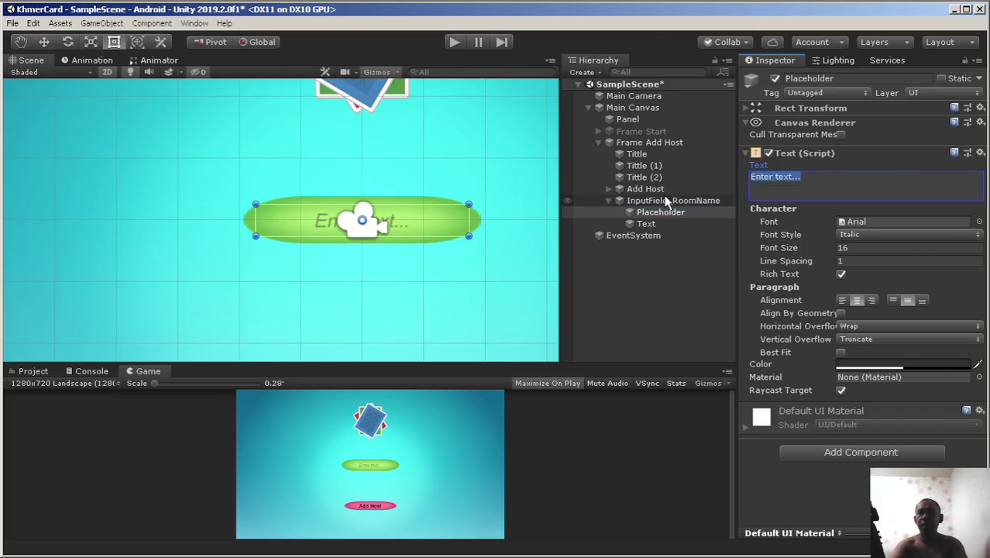
type("Enter Ro")
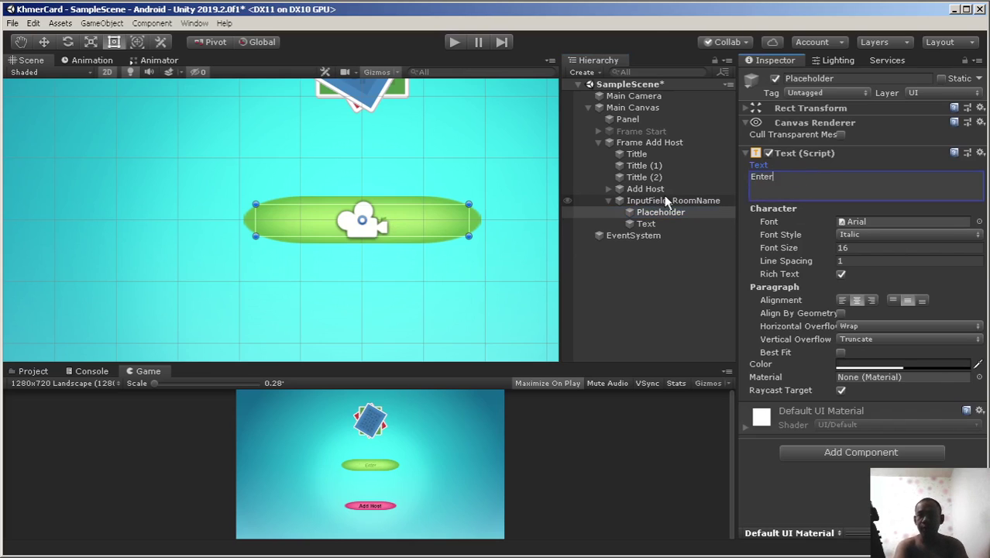
type("Name")
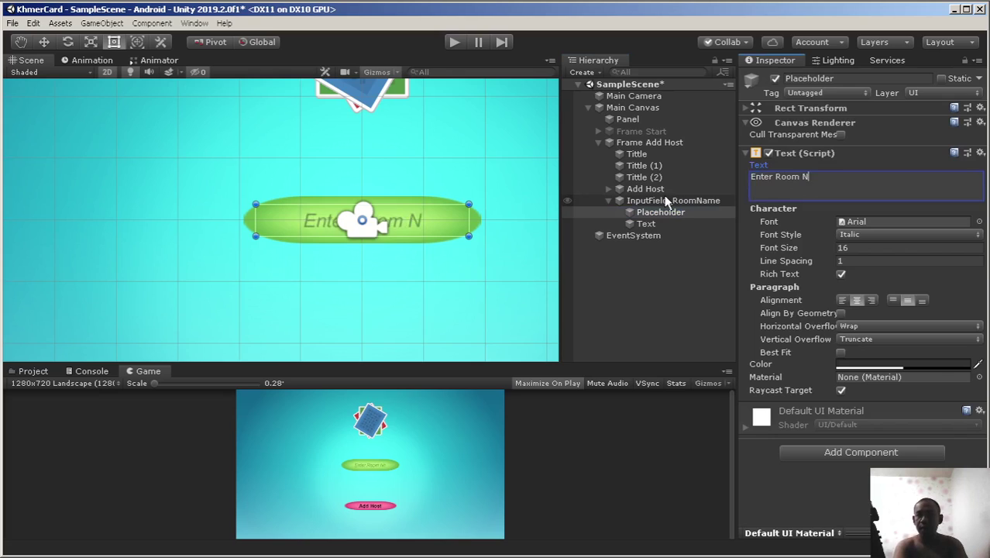
Test the centred room name field in Play mode by entering "sok123", and stop the game.
left_click(457, 43)
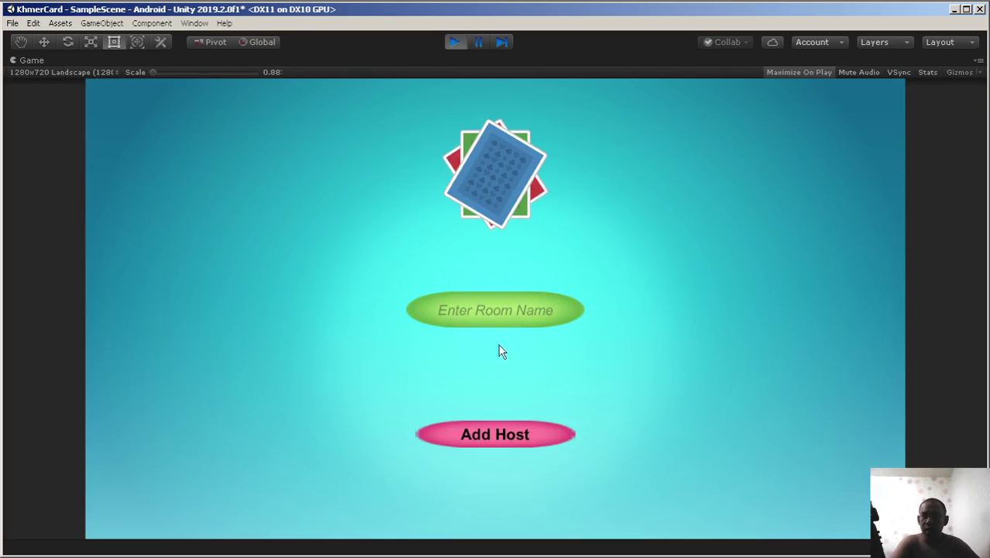
left_click(513, 312)
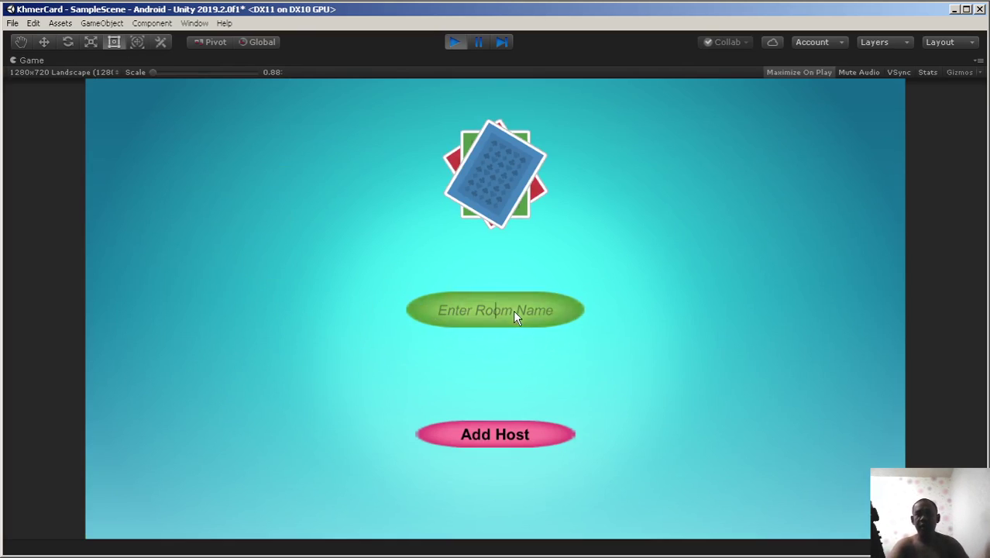
type("sok")
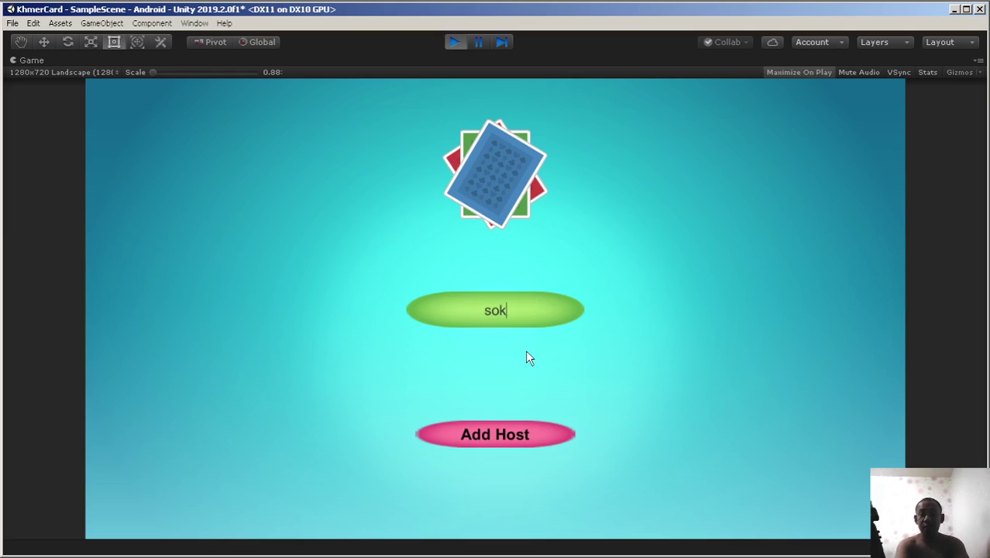
type("123")
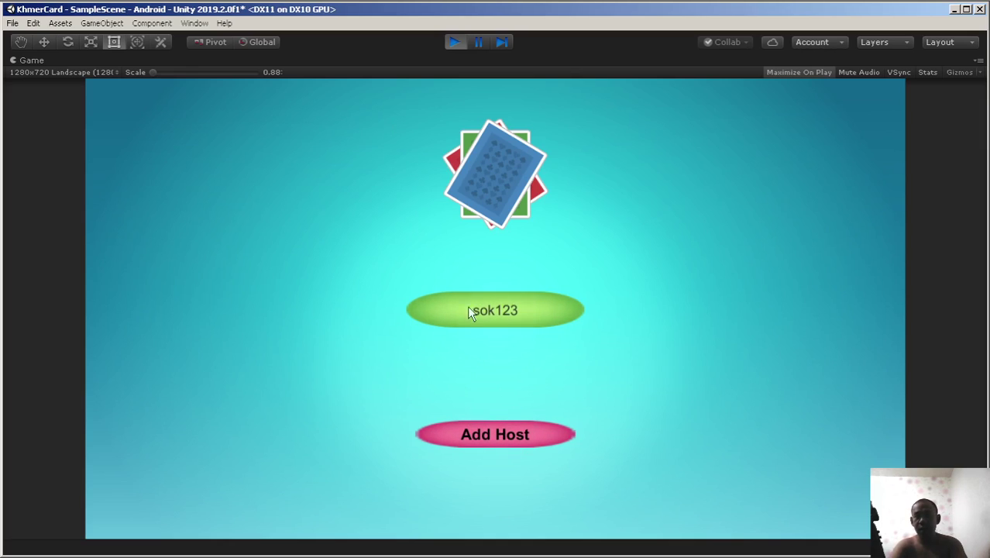
left_click(454, 42)
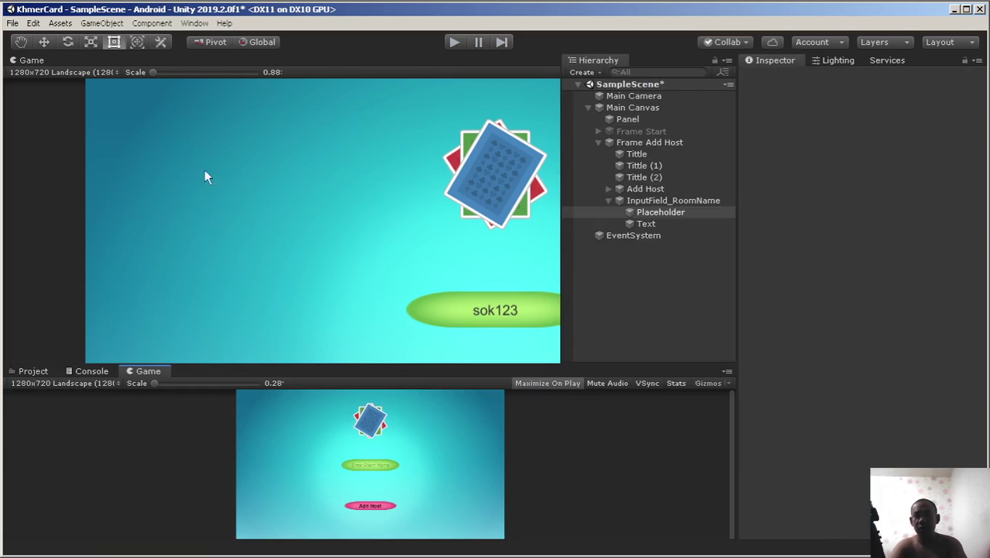
Move InputField_RoomName slightly down in the scene, closer to the Add Host button.
scroll(348, 222, "down", 5)
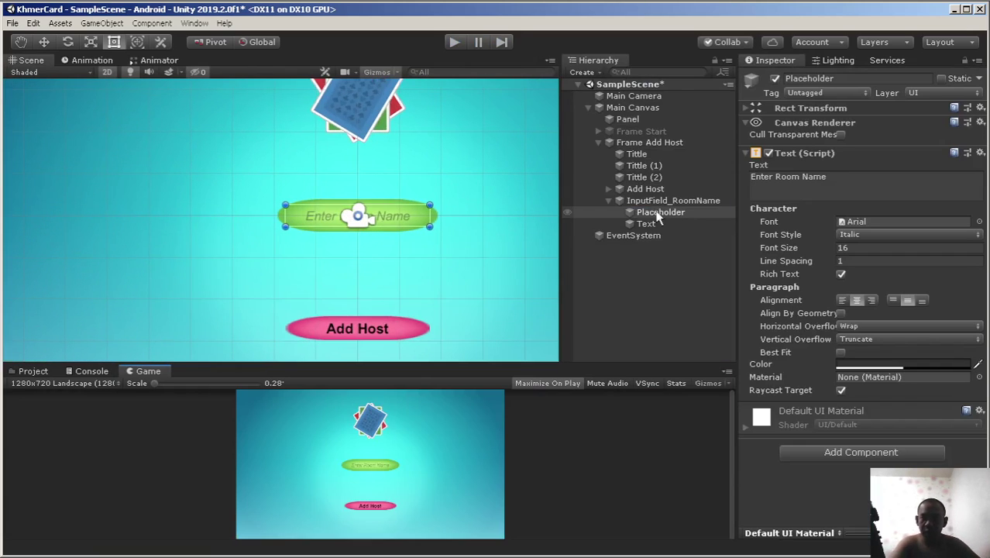
scroll(442, 226, "down", 1)
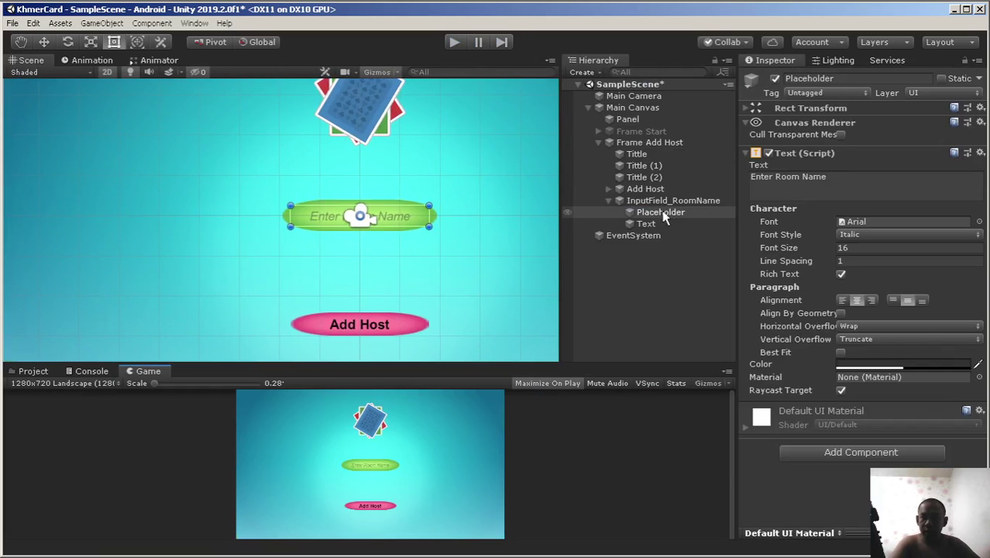
left_click(659, 201)
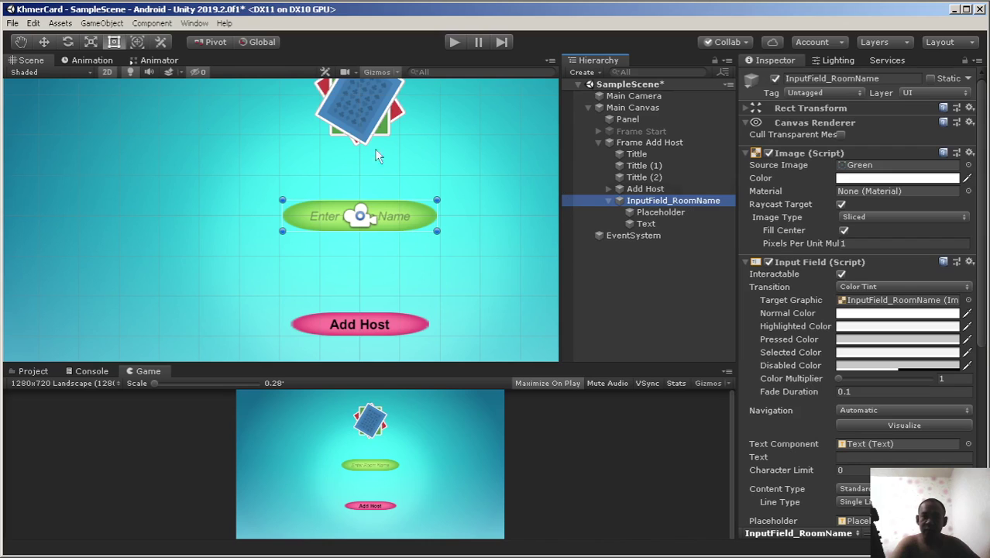
left_click(44, 44)
scroll(377, 168, "up", 1)
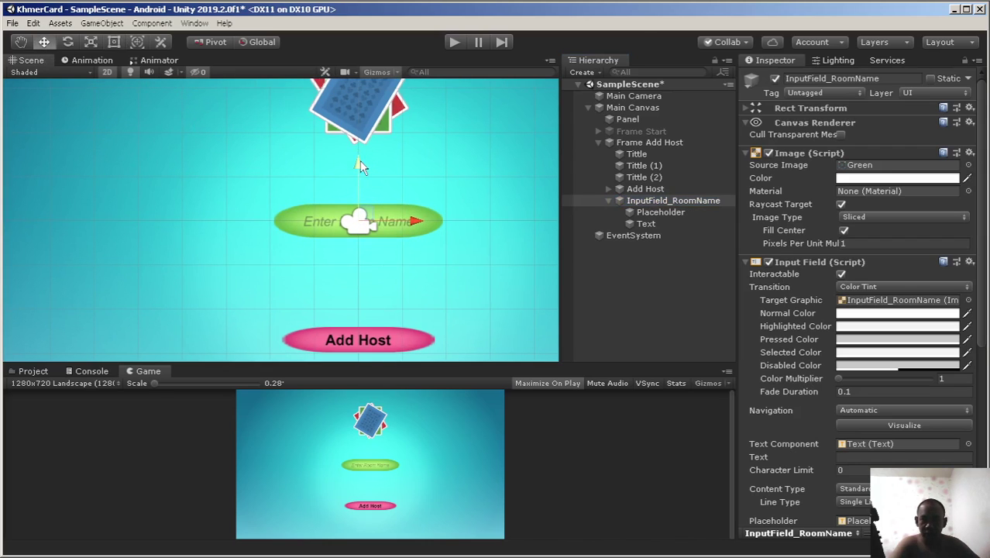
left_click_drag(360, 160, 357, 177)
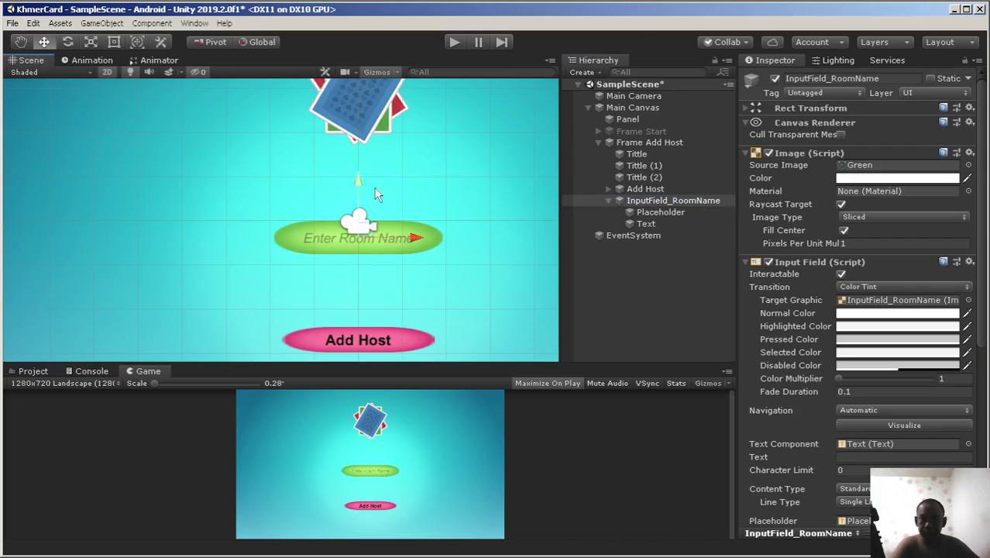
Collapse InputField_RoomName and reorder it above Add Host within Frame Add Host.
left_click(614, 202)
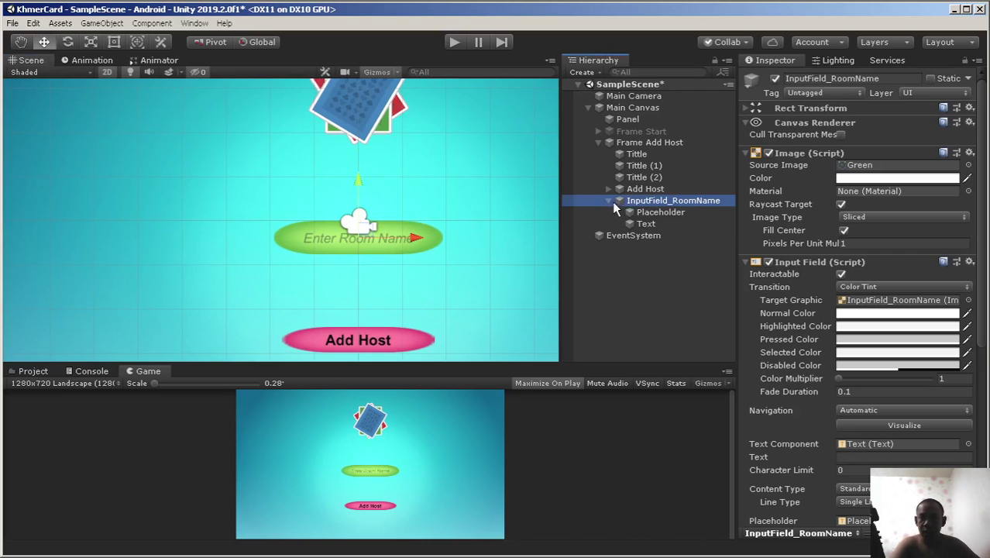
left_click(608, 200)
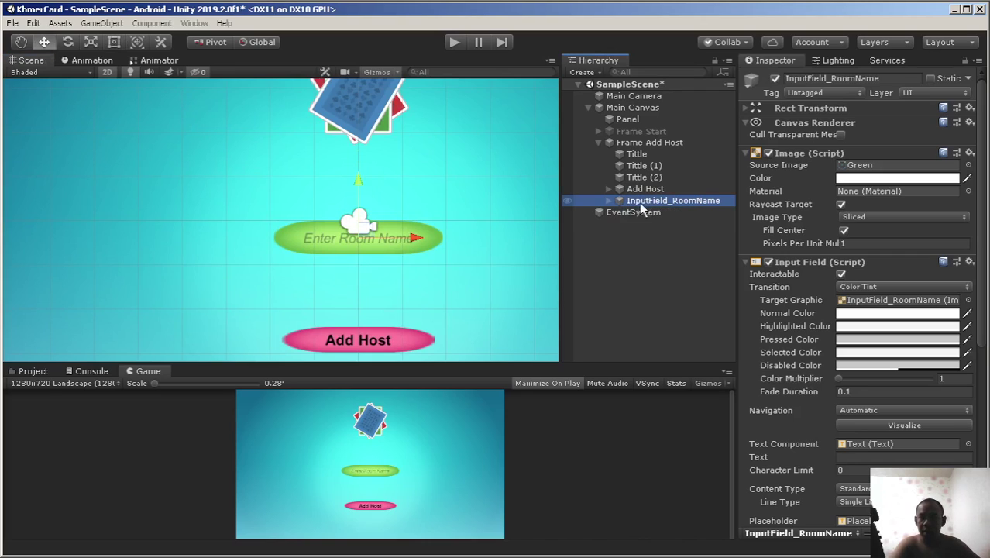
left_click_drag(641, 204, 654, 196)
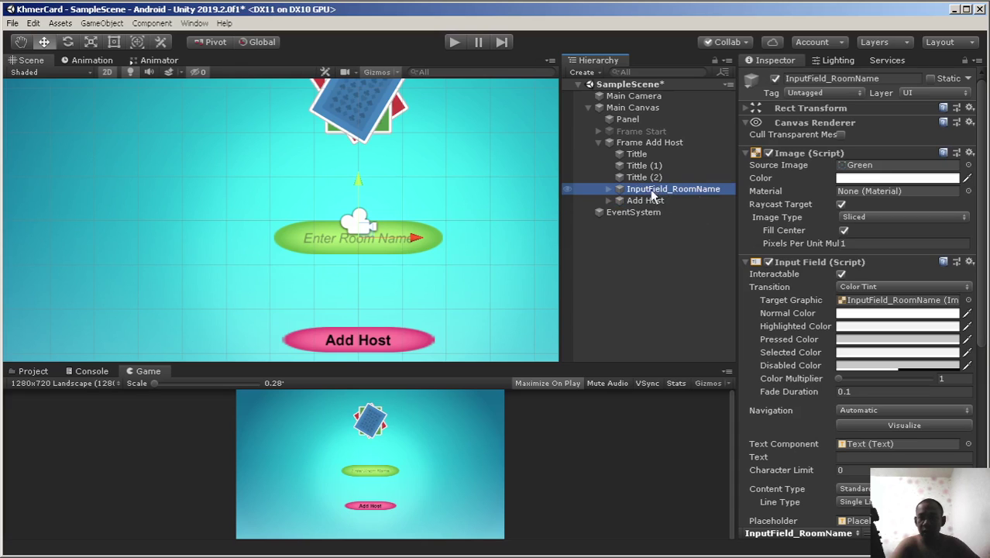
Move the Add Host button straight up so it sits just below the room name field.
left_click(645, 201)
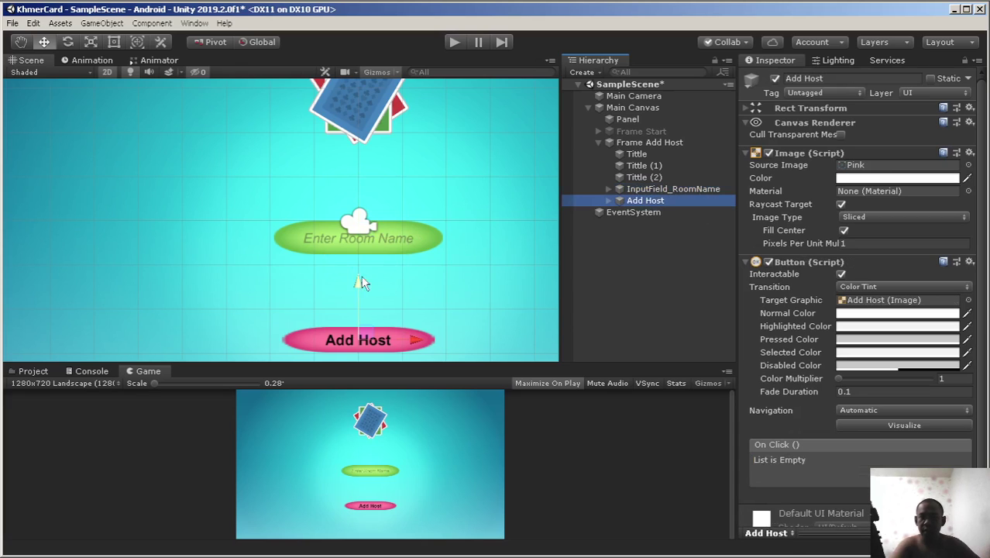
left_click_drag(358, 281, 356, 240)
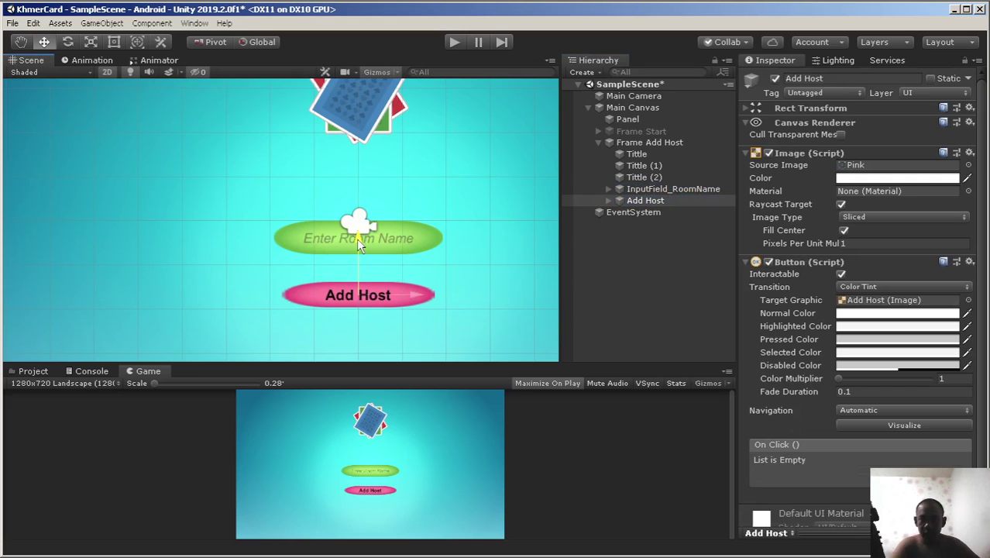
scroll(355, 240, "down", 1)
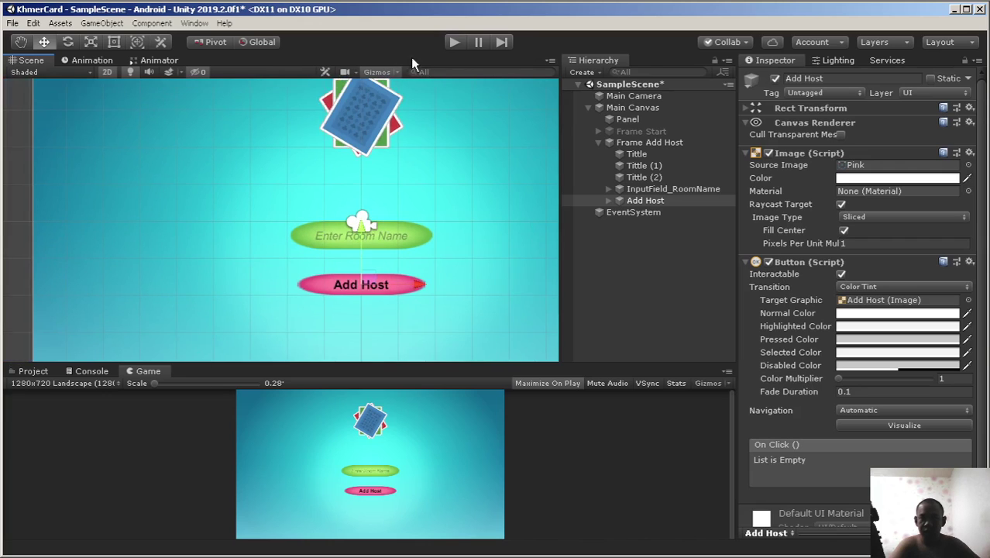
Run the game, enter "sok12345" as the room name, try the Add Host button, and stop Play mode.
left_click(454, 44)
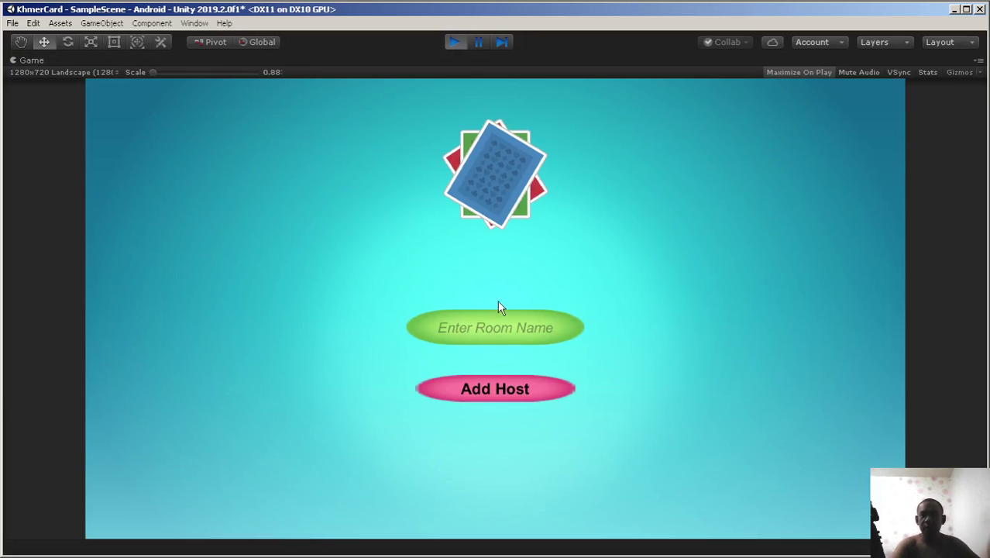
left_click(510, 330)
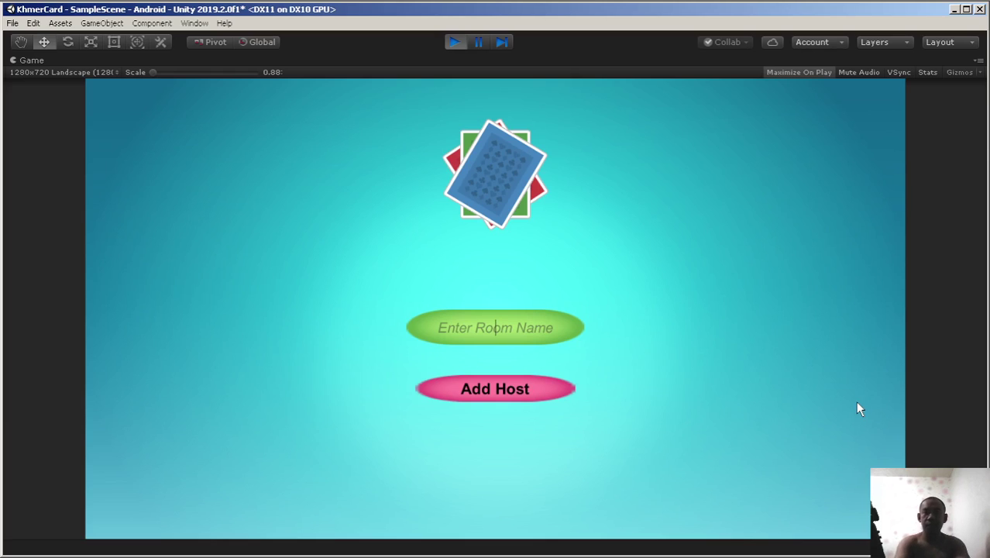
type("sok12345")
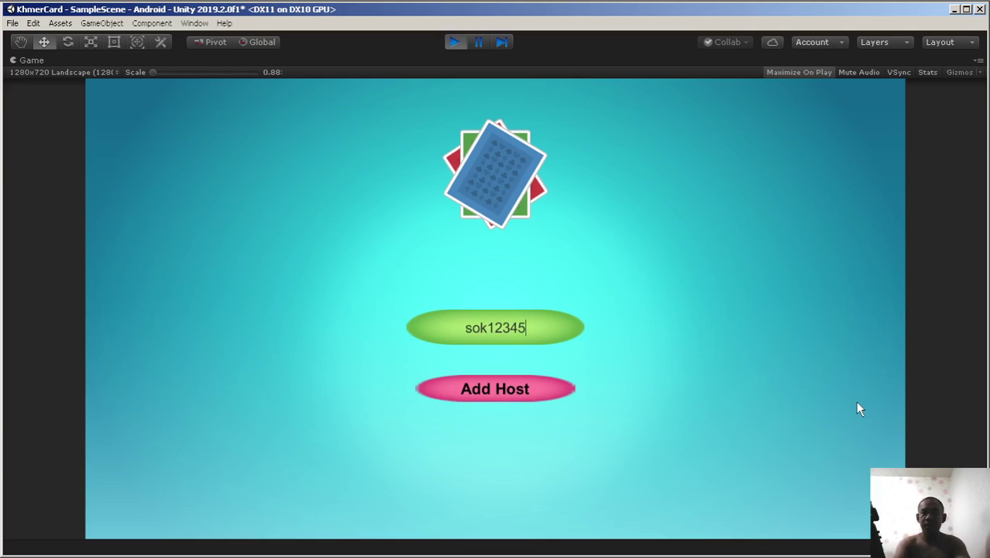
left_click(490, 396)
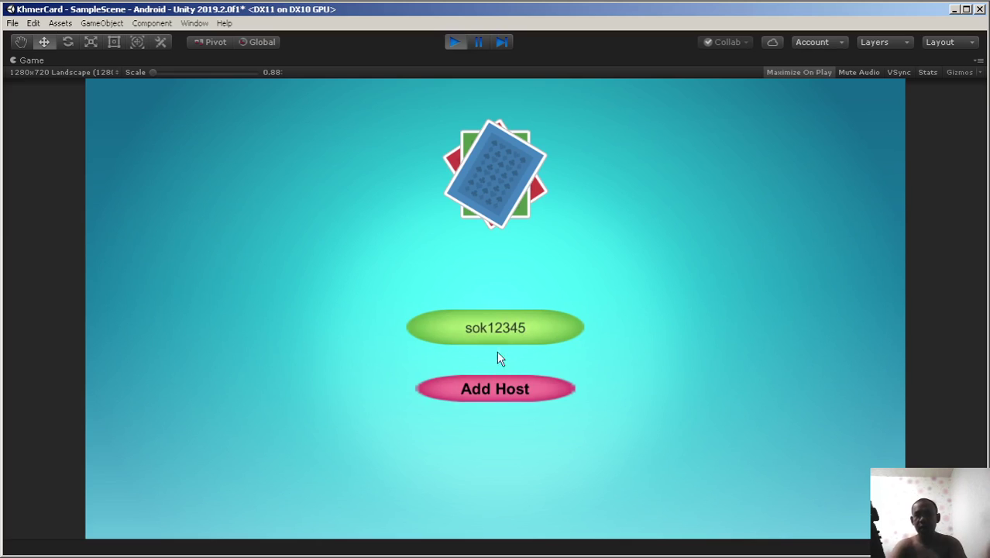
left_click(455, 42)
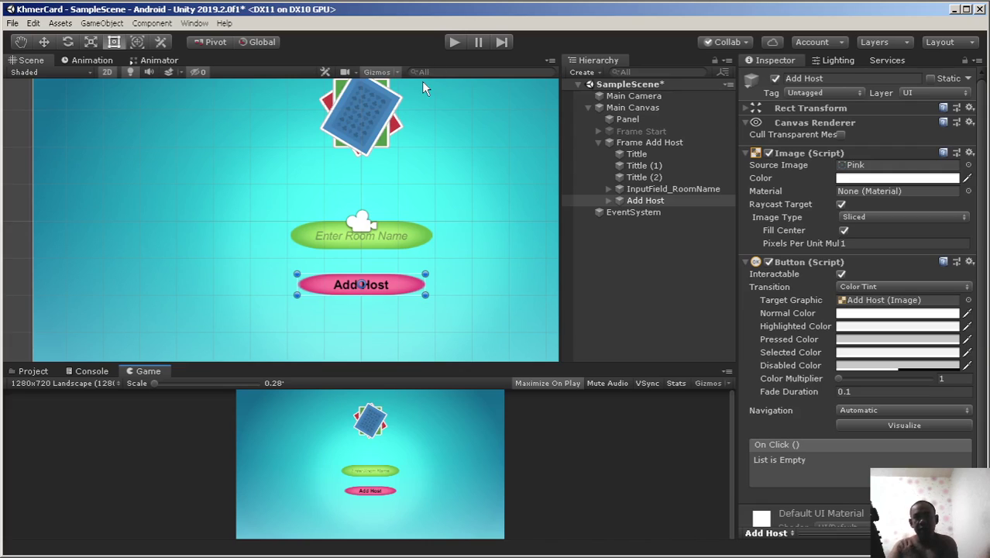
Select the Frame Add Host object under Main Canvas.
left_click(656, 144)
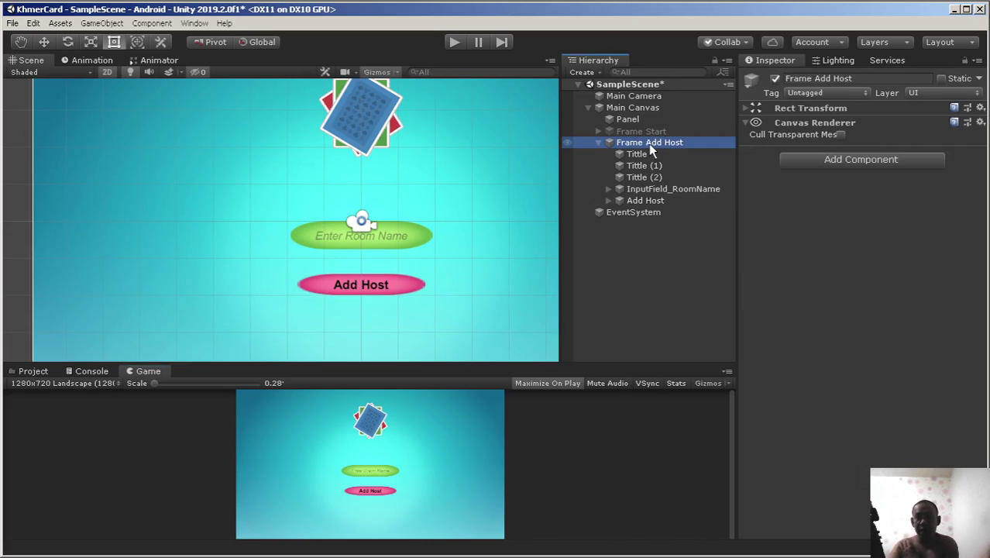